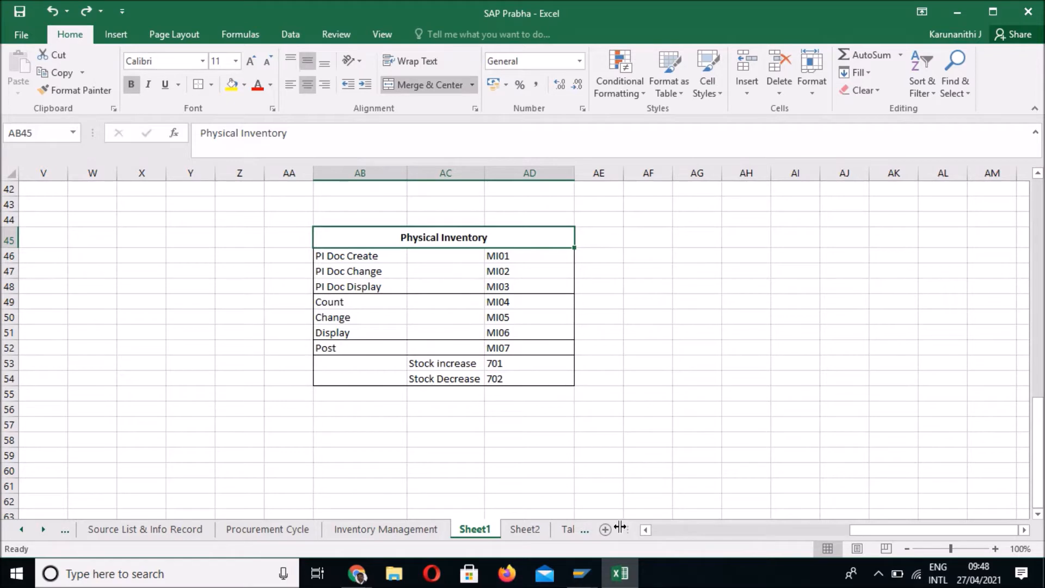
- Switch to the SAP stock overview and examine the unrestricted-use stock of Plastic Dashboard at storage location 1000 RM Location
left_click(588, 576)
left_click(562, 517)
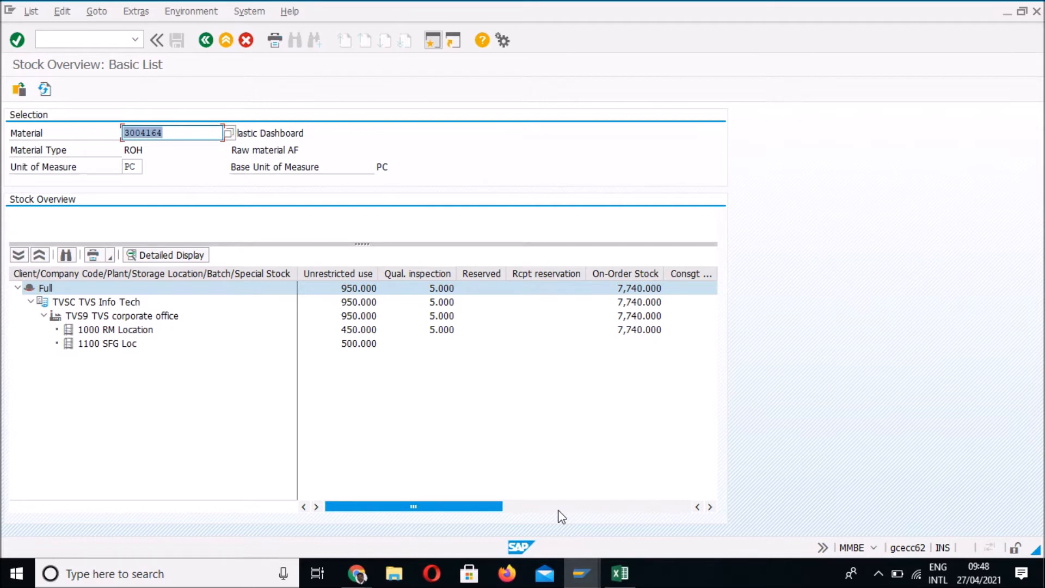
left_click(374, 332)
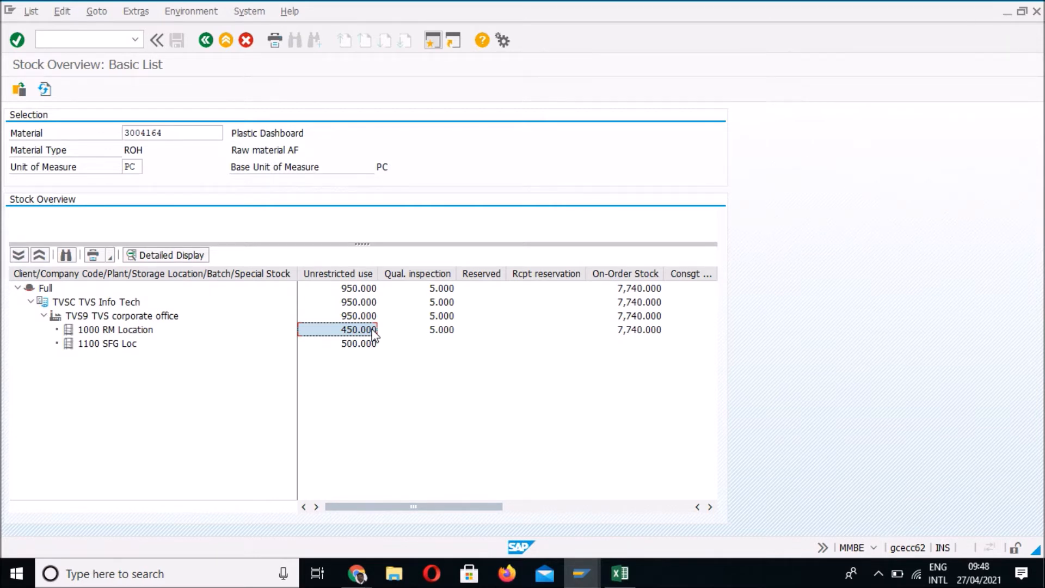
left_click(106, 330)
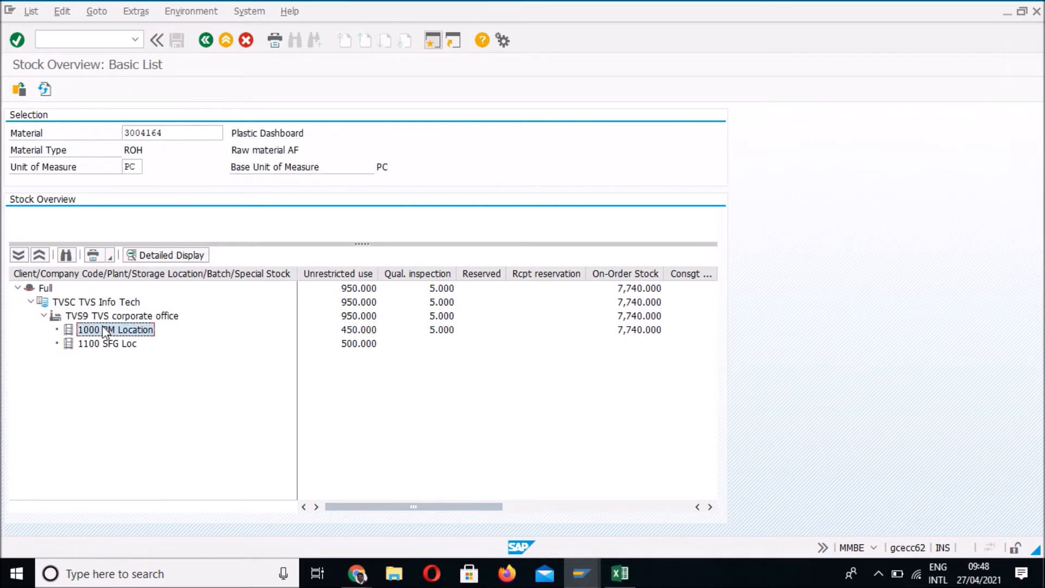
left_click(357, 332)
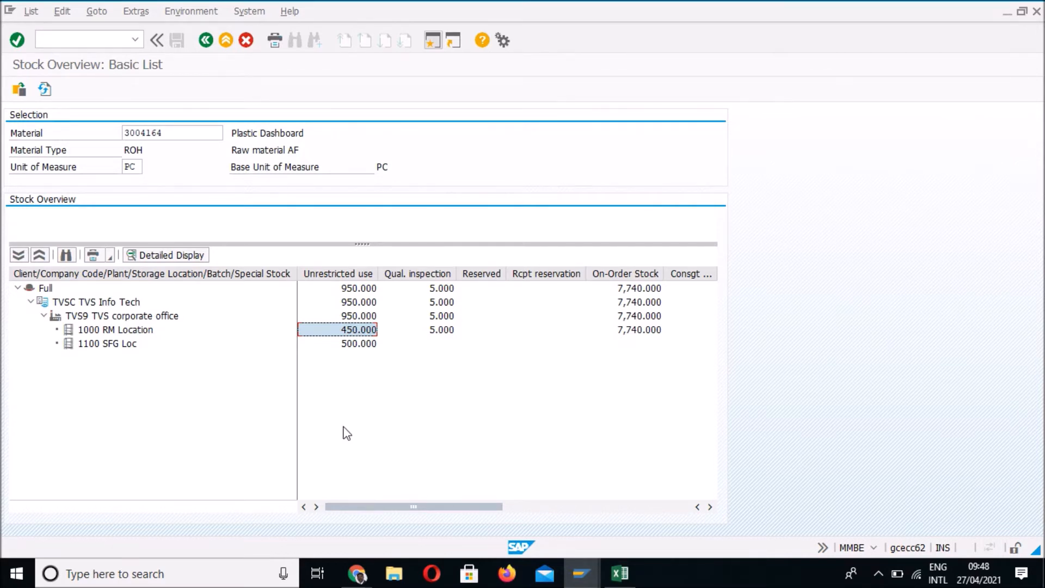
mouse_move(582, 583)
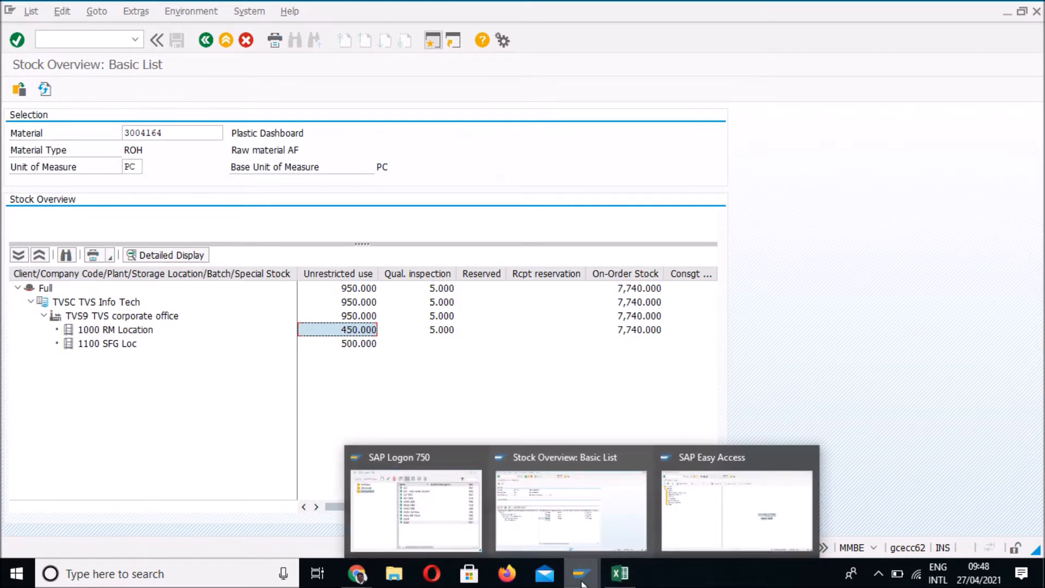
left_click(530, 377)
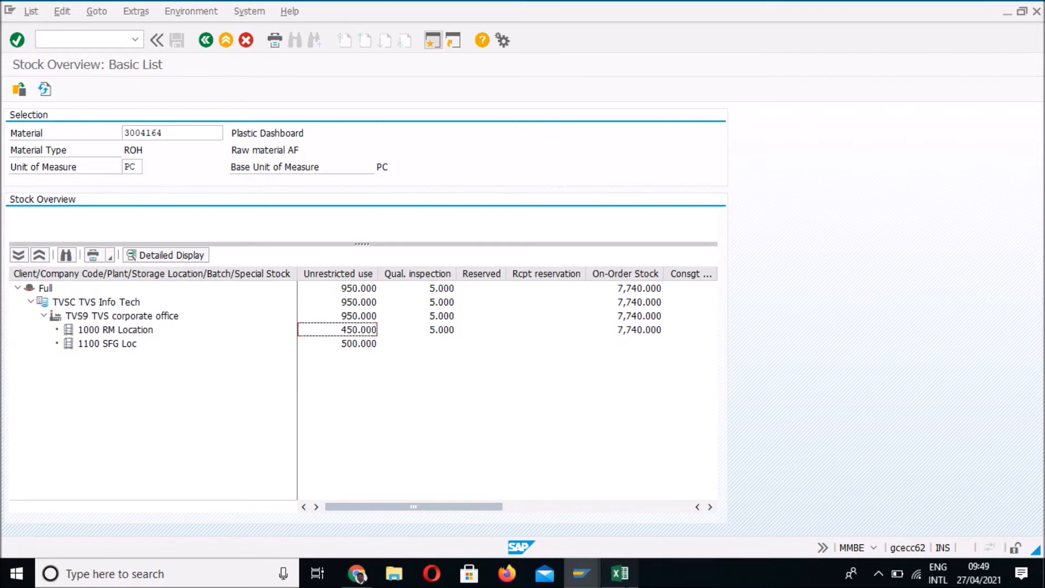
- Switch to the Excel sheet and review the physical inventory transaction code MI01 and the stock increase and decrease movement types
left_click(620, 577)
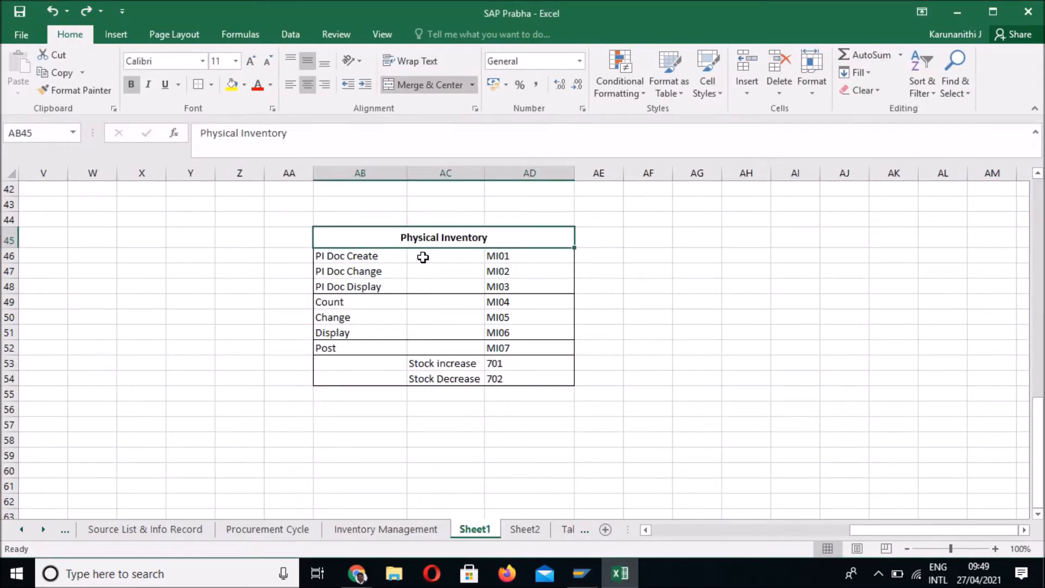
left_click(501, 258)
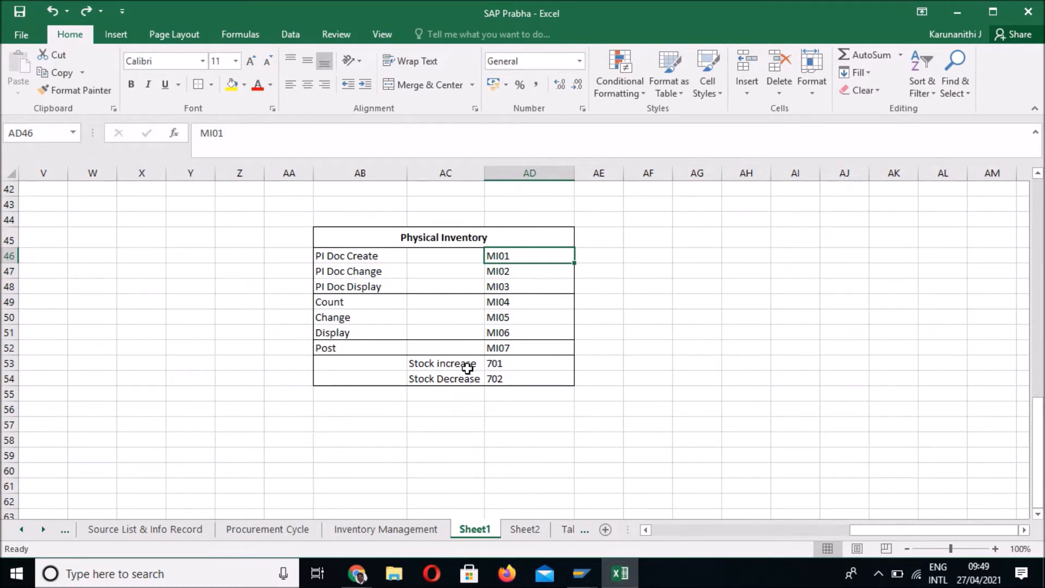
left_click(506, 362)
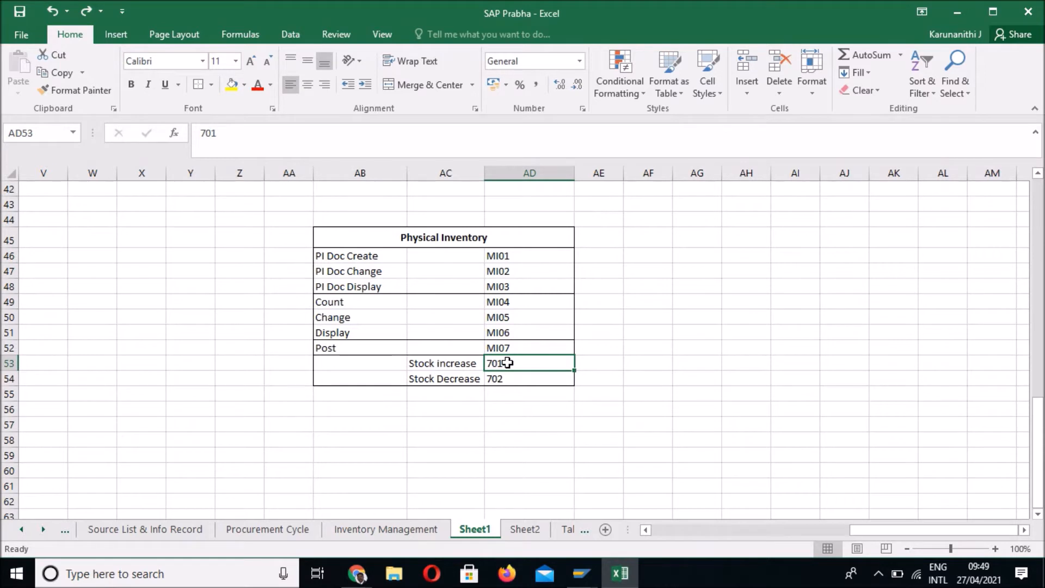
left_click(516, 377)
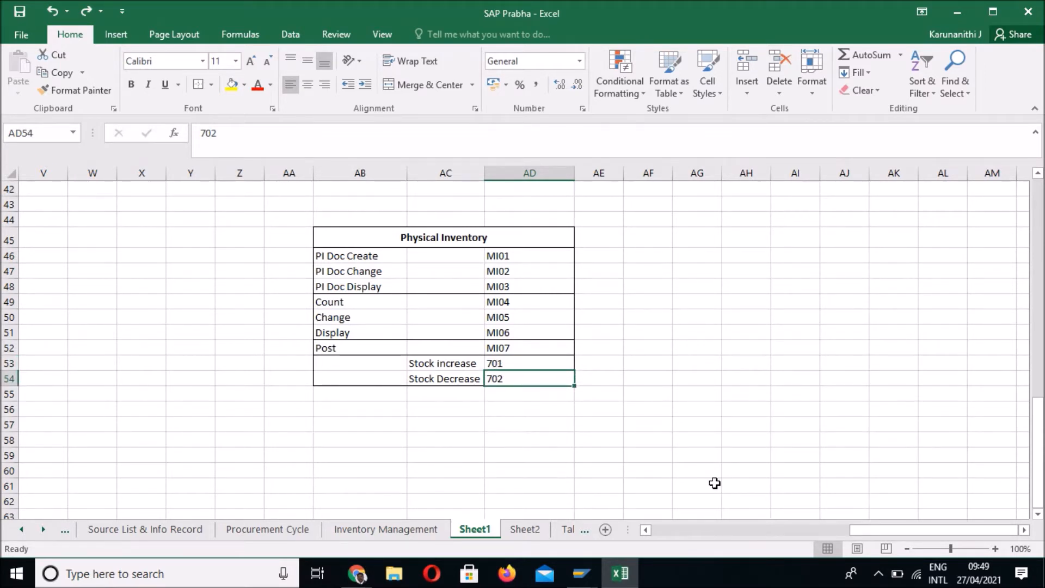
- Switch to the SAP Easy Access session and start transaction MI01 for creating a physical inventory document
left_click(581, 577)
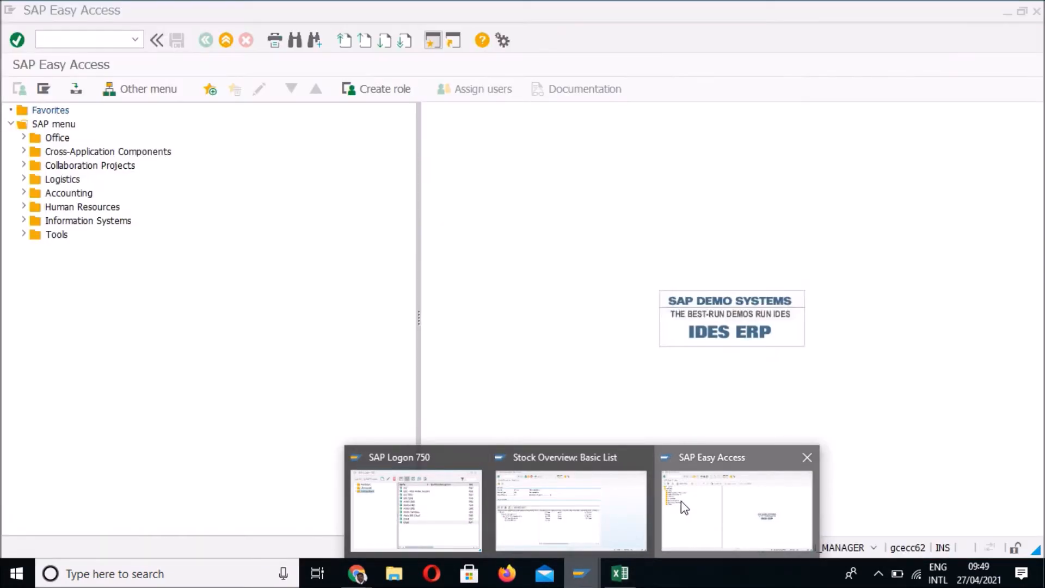
left_click(681, 501)
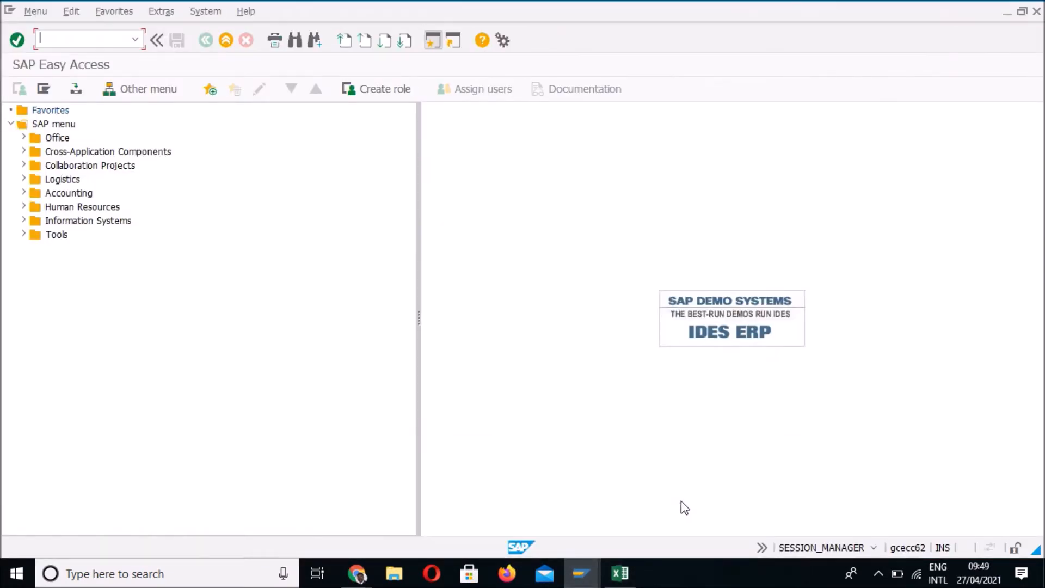
type("mi01")
key("Return")
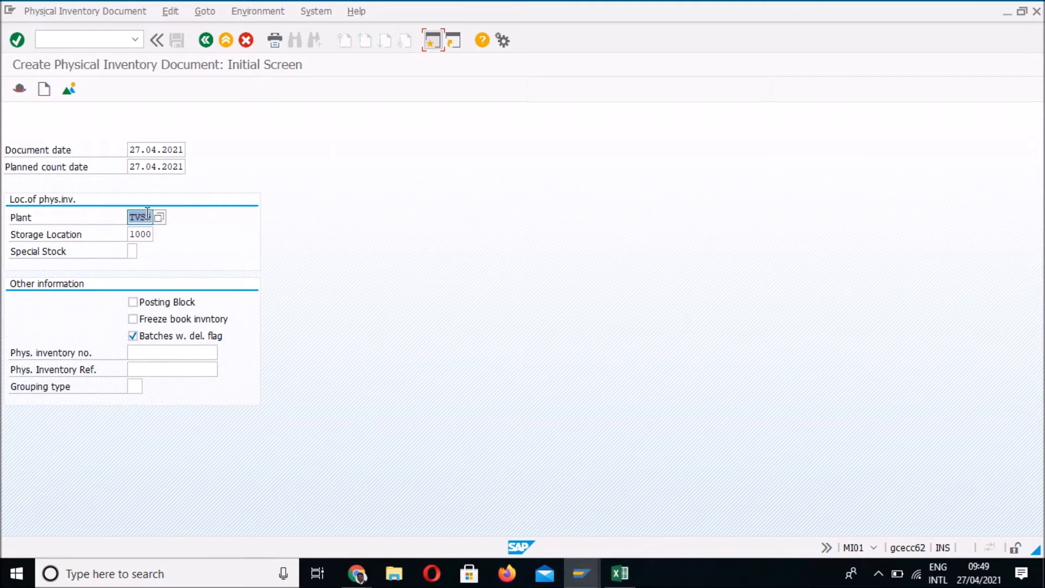
- Set the posting block for plant TVS9, storage location 1000, and proceed to the item entry
left_click(139, 236)
left_click(158, 308)
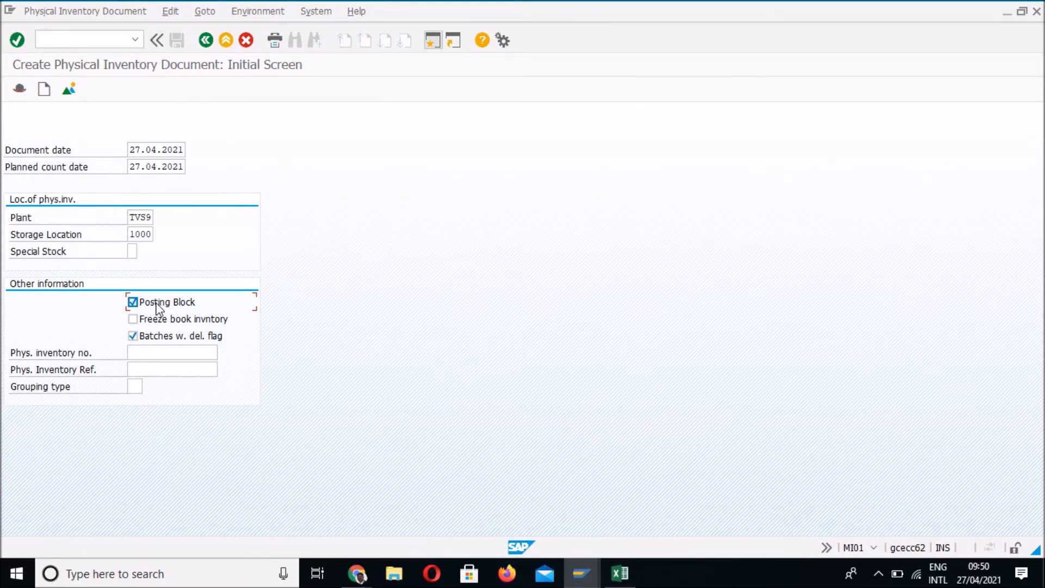
key("Return")
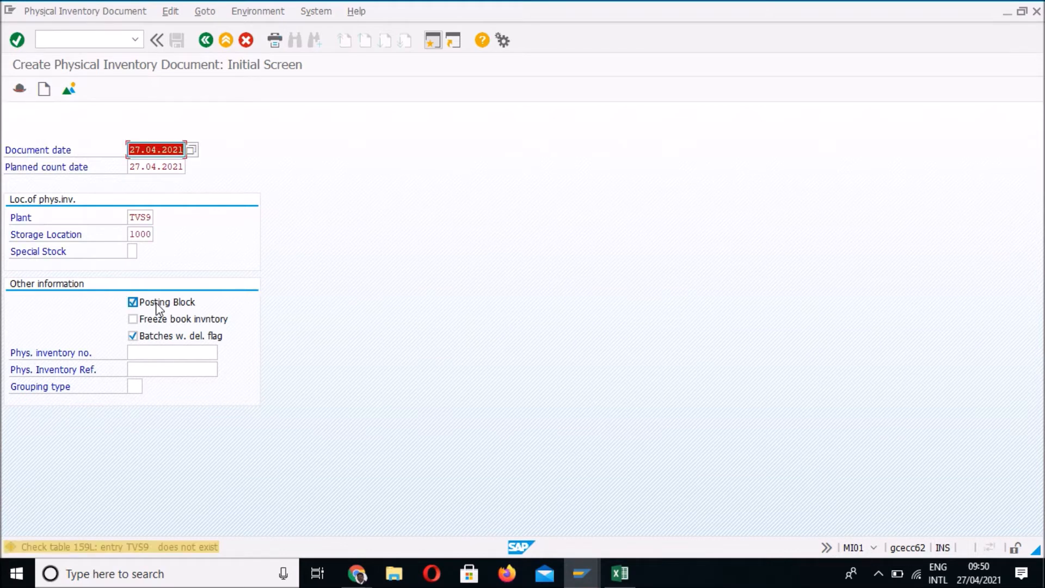
key("Return")
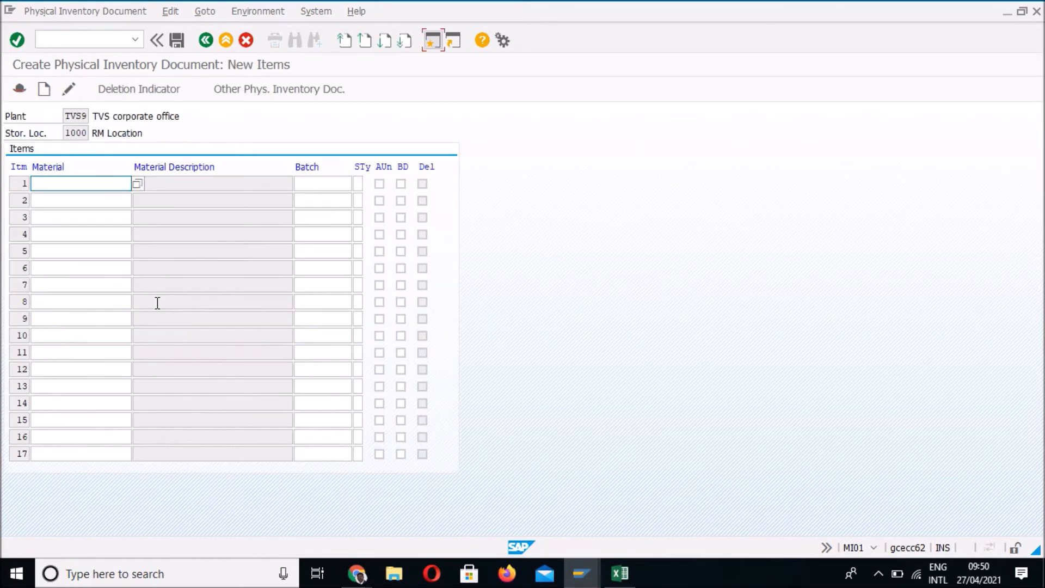
- Enter material 3004164 as the first inventory item and open the list of possible stock types
left_click(117, 186)
key("Down")
key("Return")
key("Return")
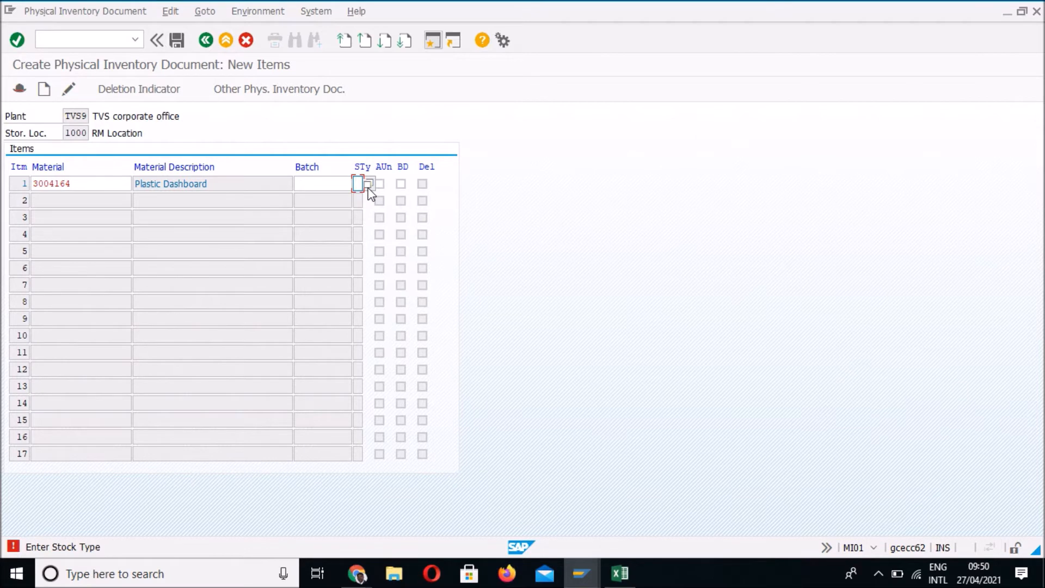
left_click(369, 187)
- Compare the unrestricted, quality inspection and blocked stock columns in the stock overview, and return to the stock type list
key("alt+Tab")
key("alt+Tab")
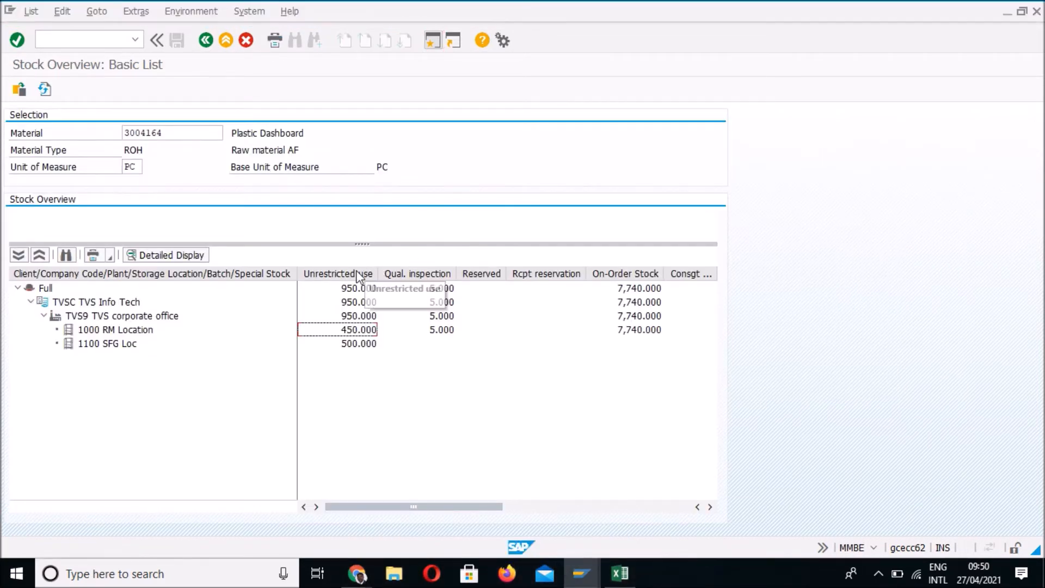
left_click(356, 273)
left_click(418, 273)
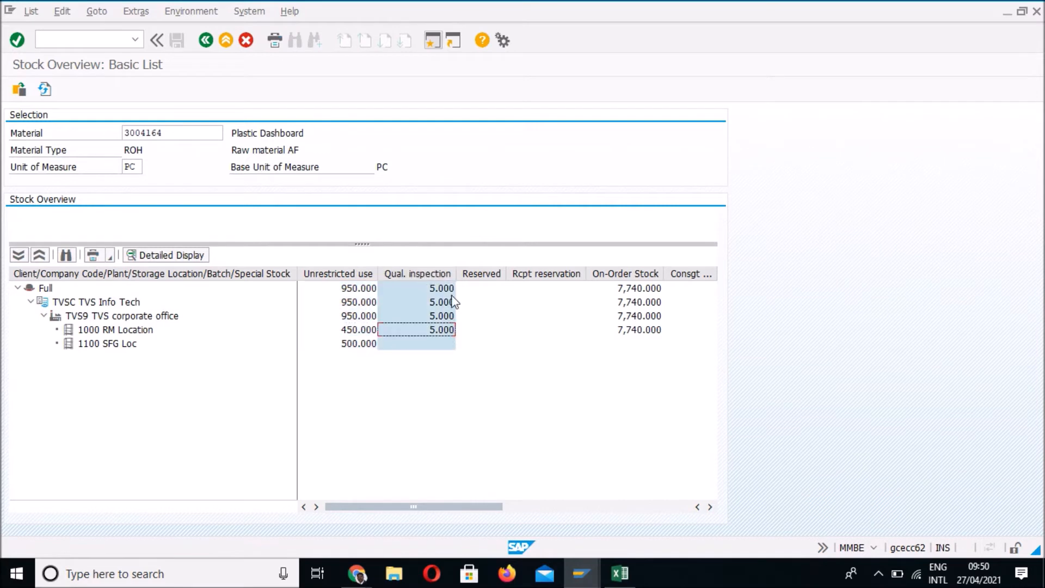
left_click(535, 506)
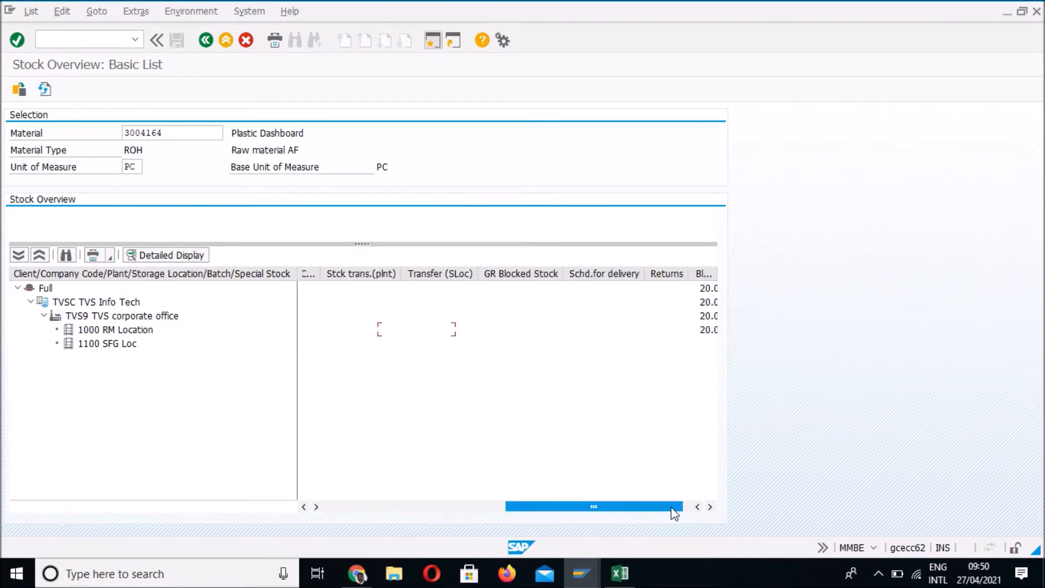
left_click_drag(675, 515, 413, 516)
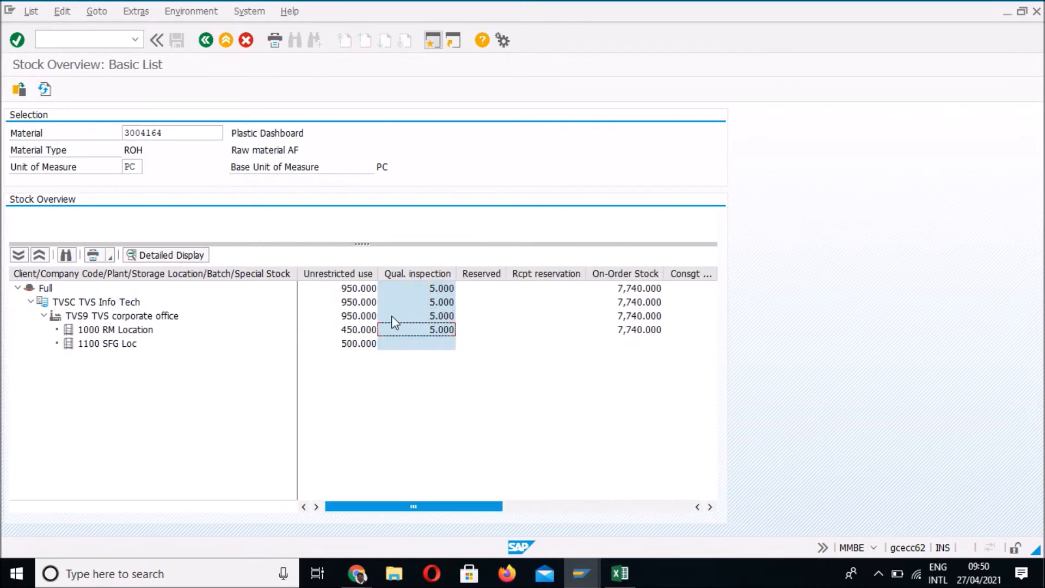
left_click(357, 276)
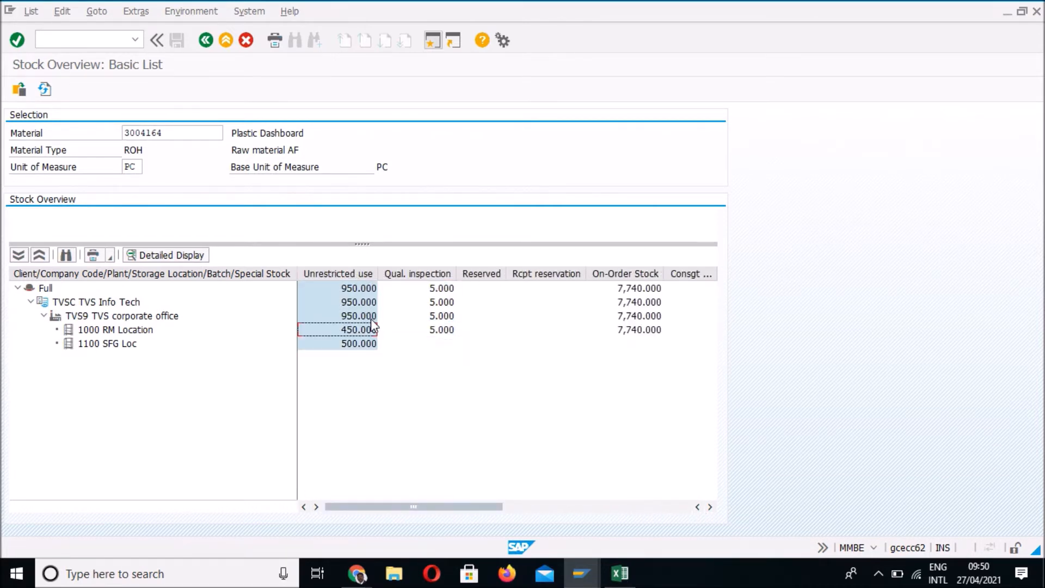
key("alt+Tab")
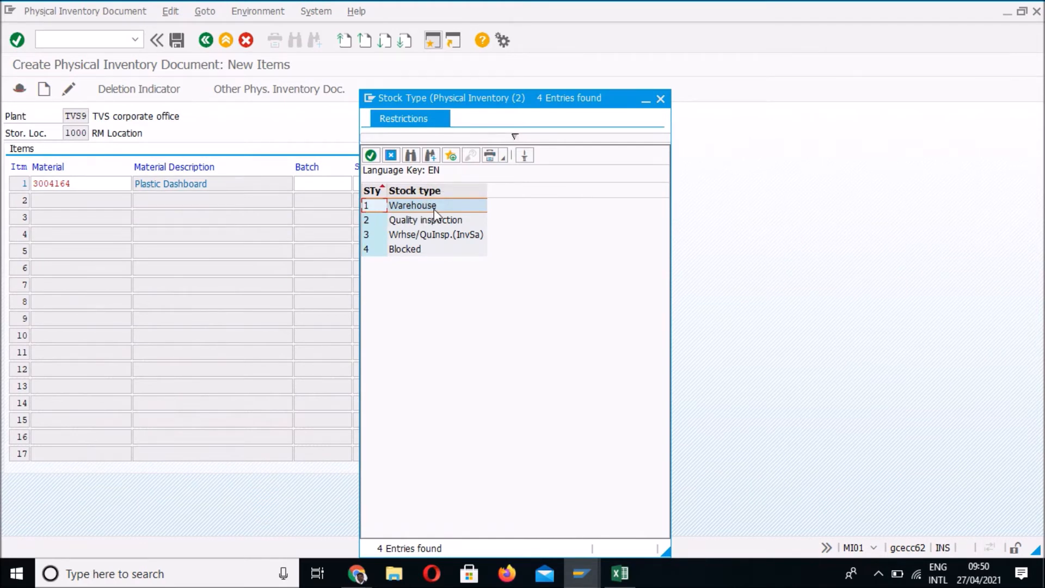
- Assign stock type 1 Warehouse to the item and save the physical inventory document
double_click(435, 210)
key("Return")
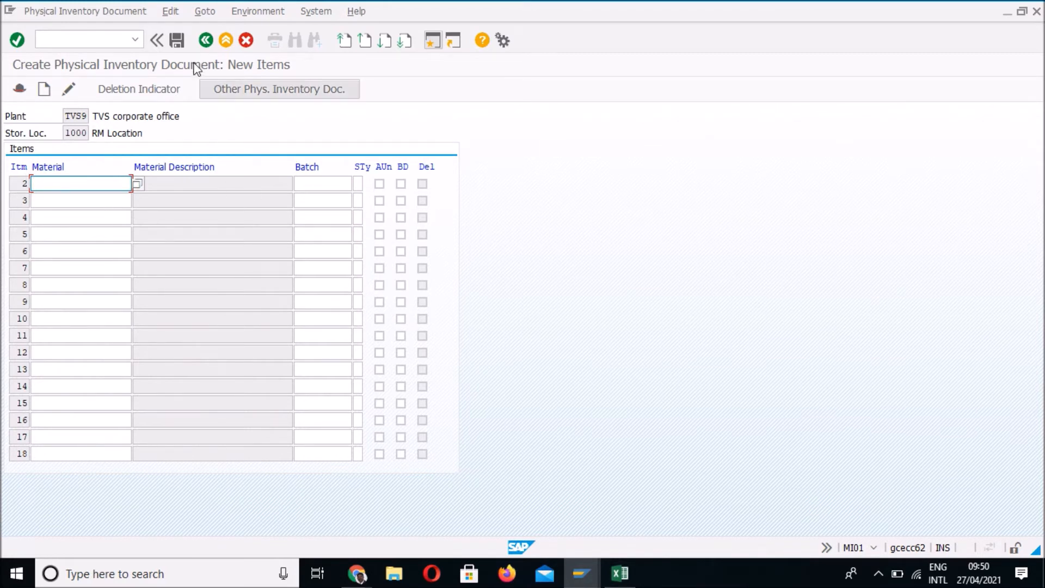
left_click(176, 40)
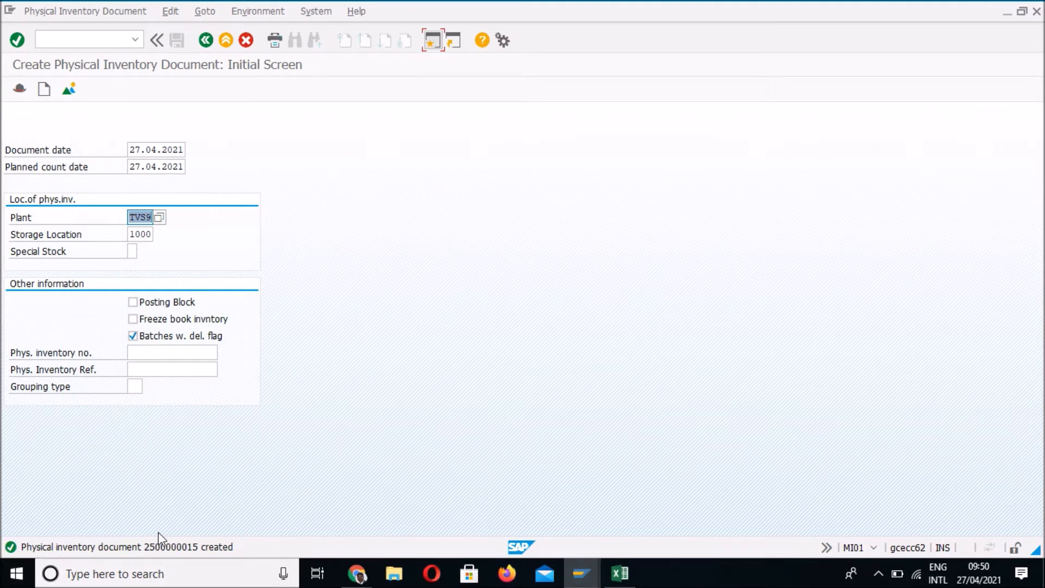
- Open the newly created physical inventory document for changing and look through the stock type options of its item
left_click(103, 10)
left_click(101, 64)
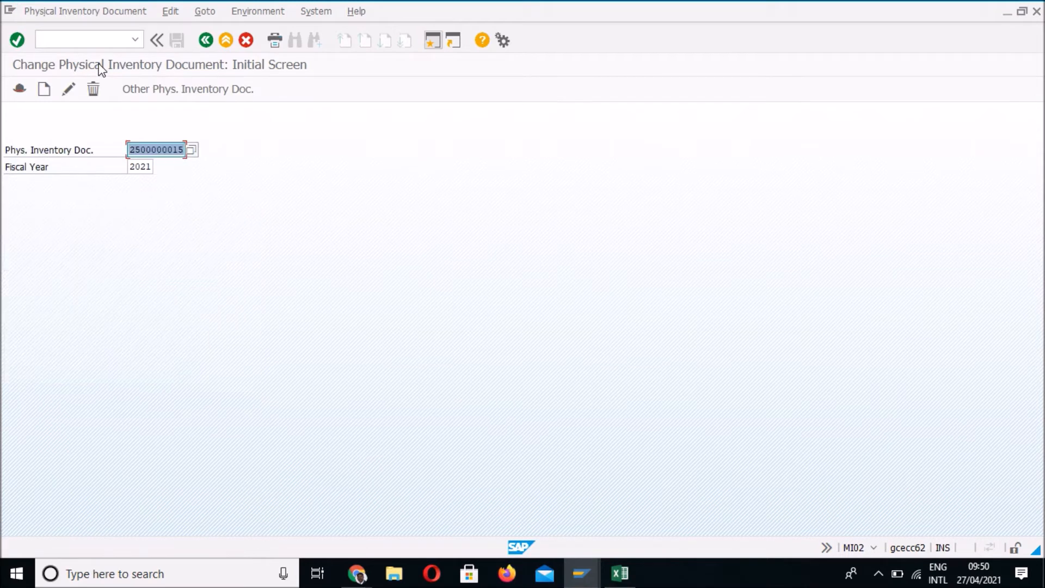
key("Return")
key("Return")
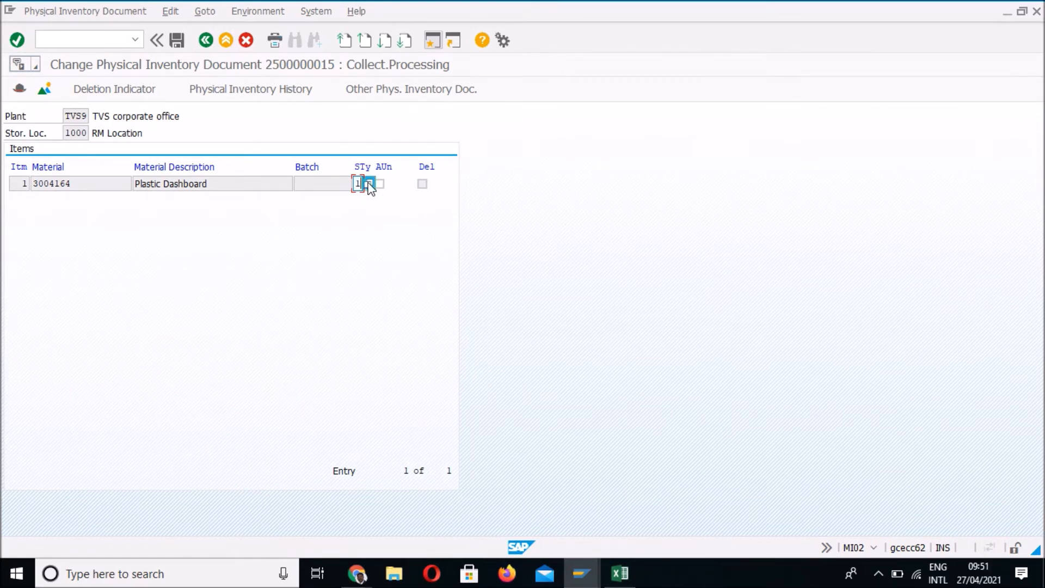
left_click(370, 185)
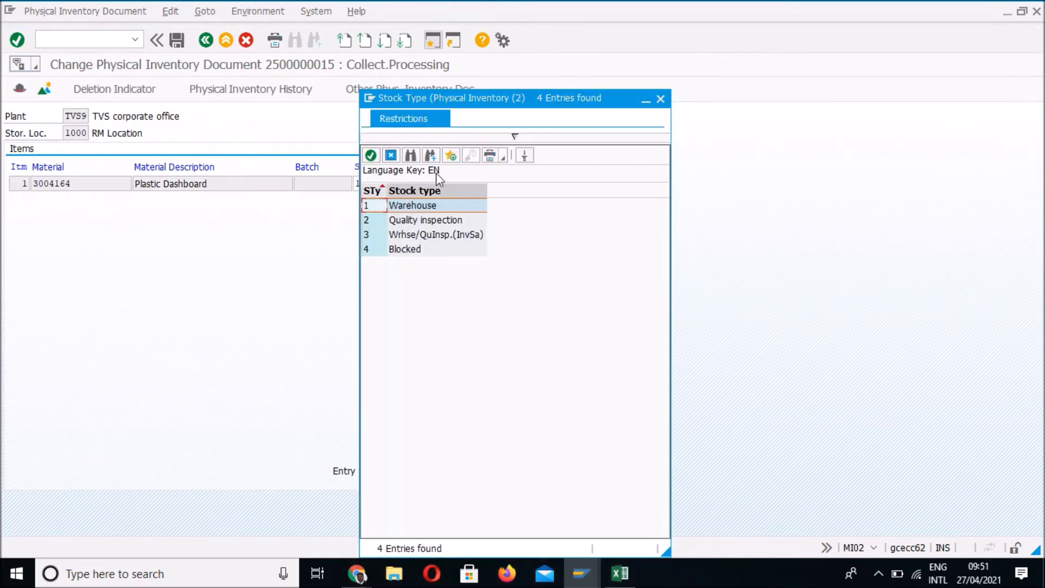
left_click(661, 99)
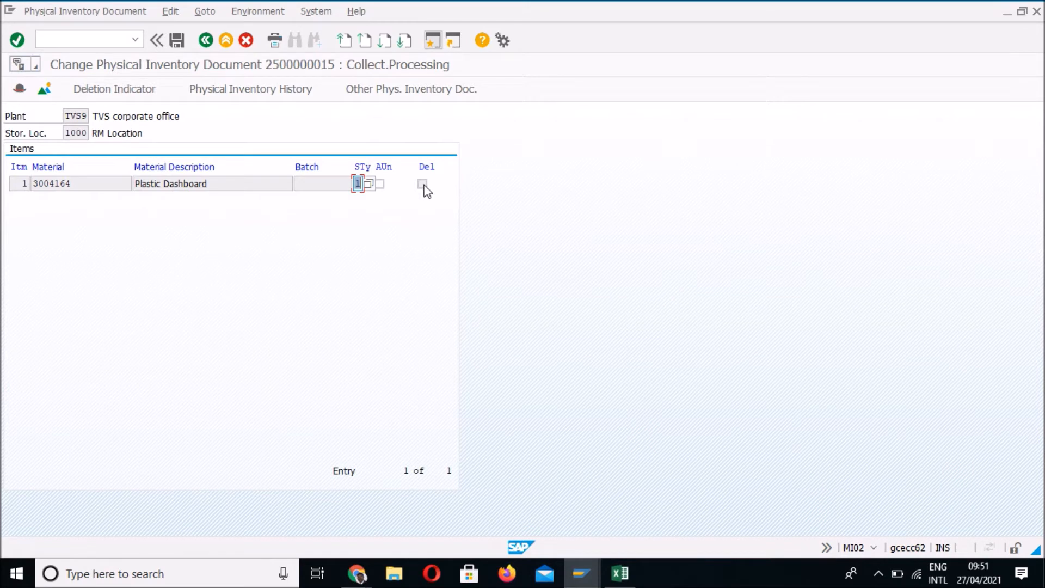
- Toggle the deletion indicator on and off for the Plastic Dashboard item, and save the physical inventory document
left_click(247, 183)
left_click(132, 92)
left_click(189, 182)
left_click(125, 94)
left_click(177, 44)
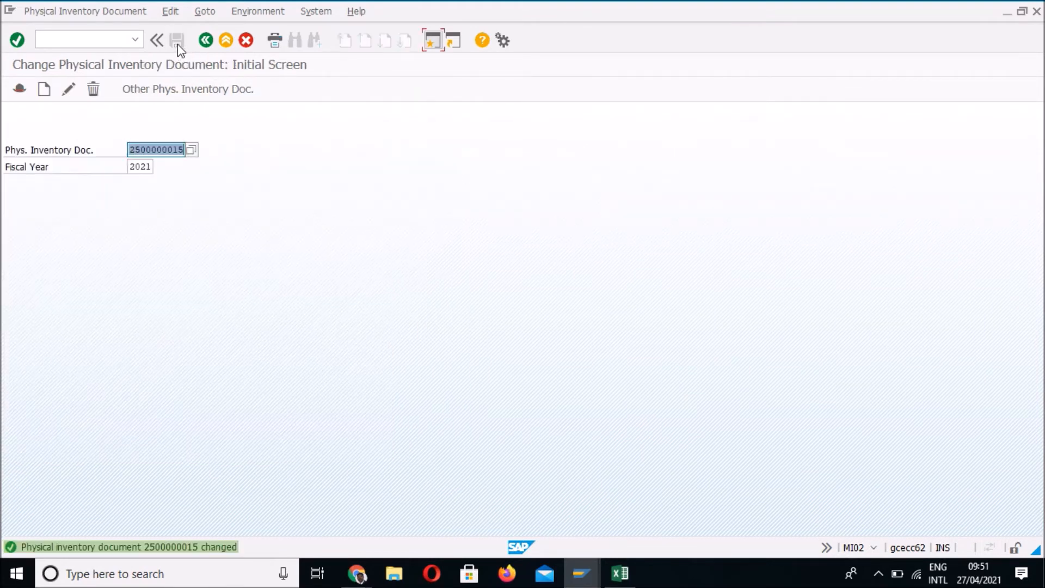
- Display the physical inventory document's item overview and return to SAP Easy Access
left_click(60, 11)
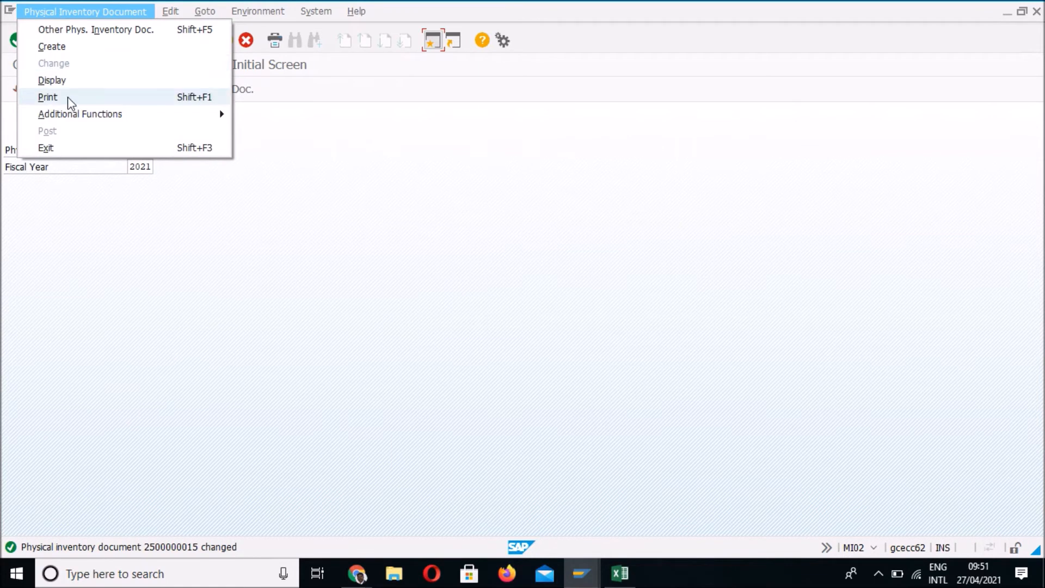
left_click(60, 81)
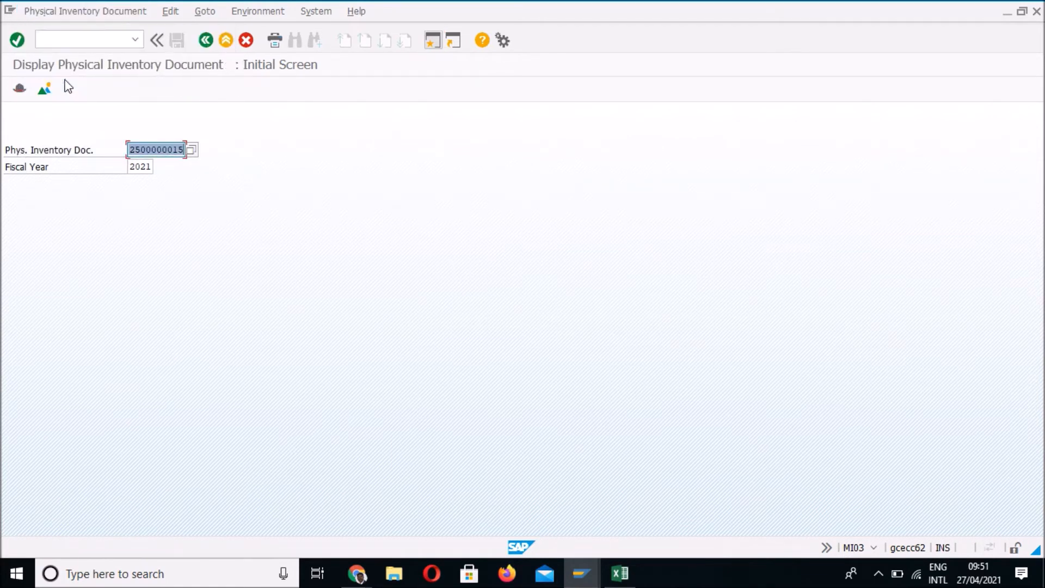
key("Return")
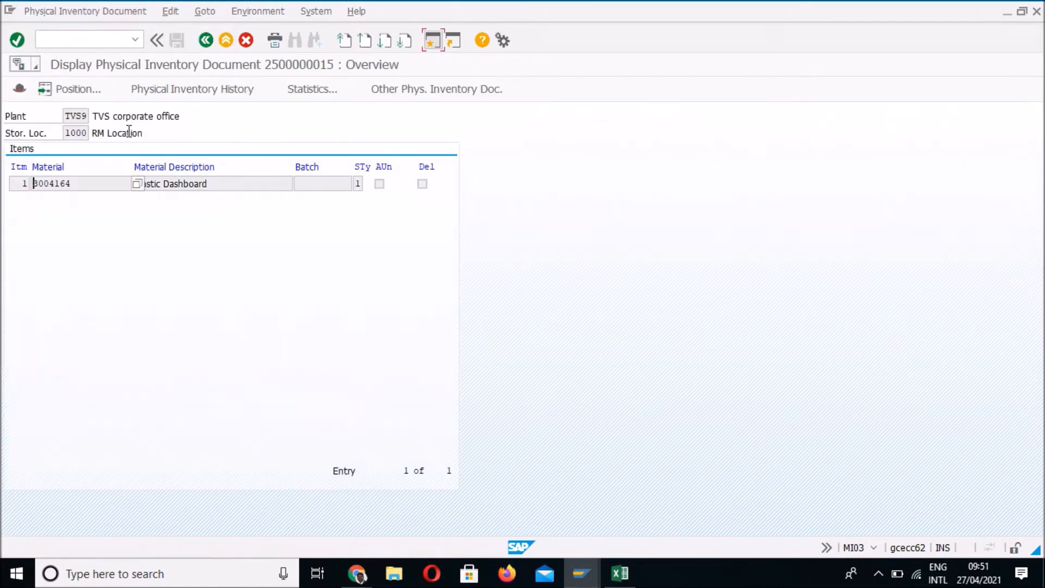
left_click(227, 46)
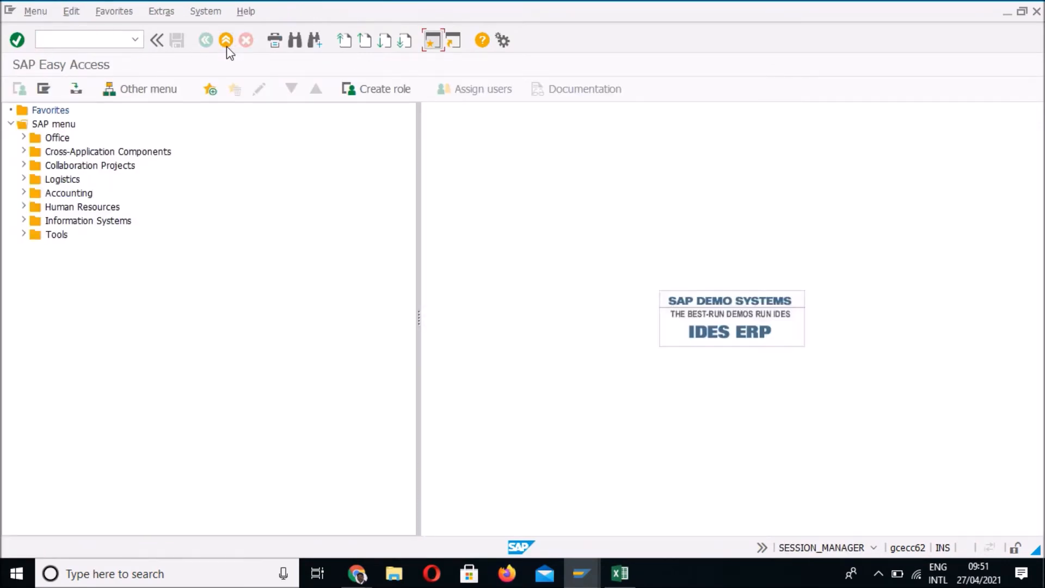
- Check the stock overview for storage location 1000, and select the Count transaction code MI04 in the Physical Inventory table in Excel
key("alt+Tab")
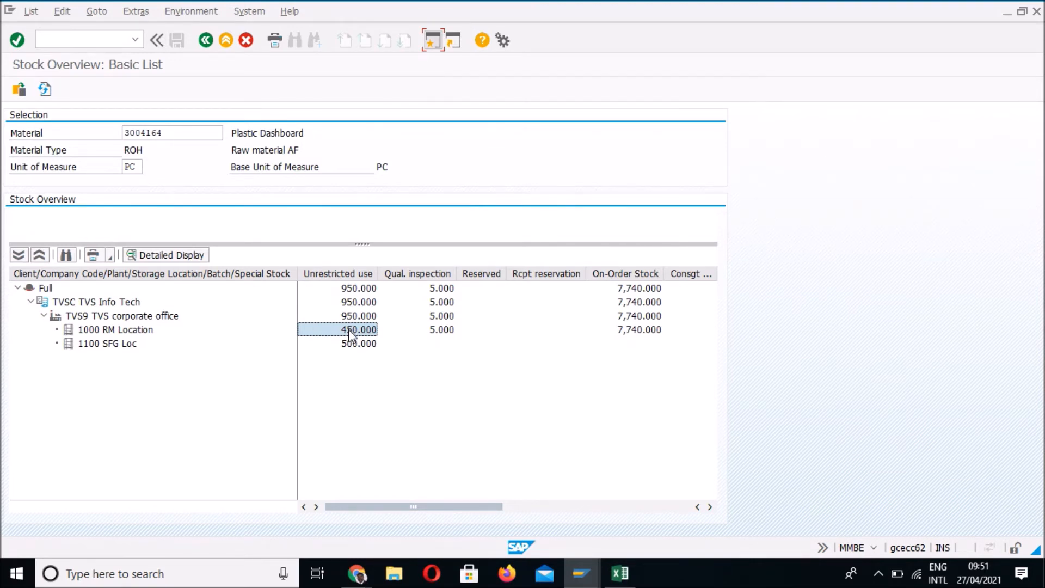
key("alt+Tab")
key("alt+Tab")
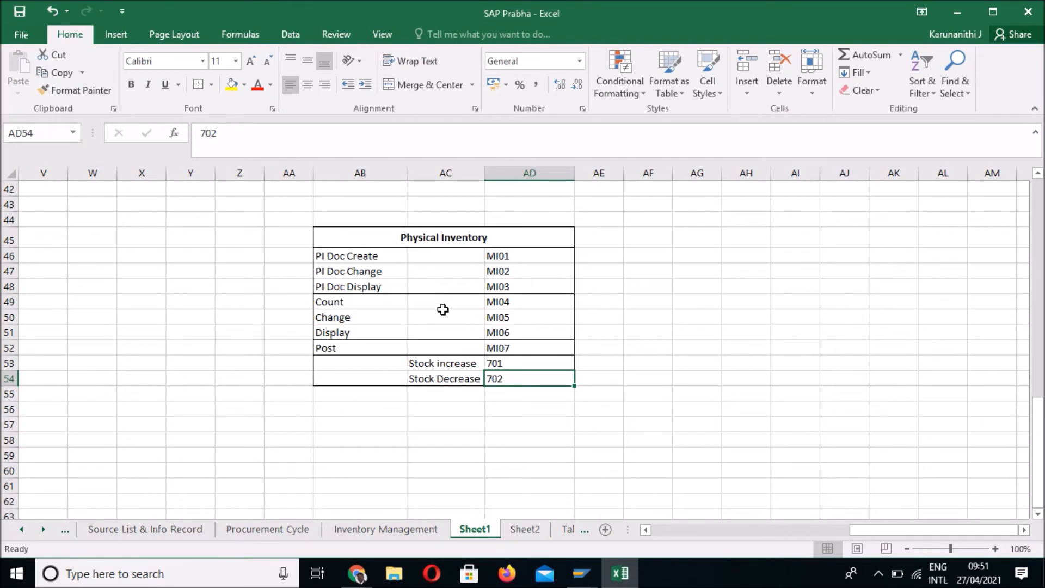
left_click(439, 306)
key("Right")
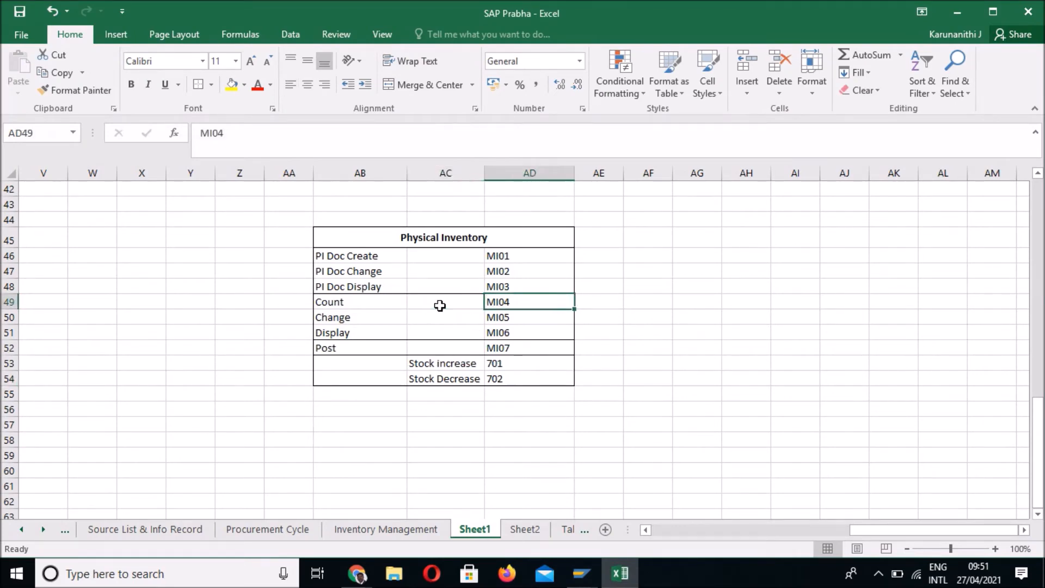
- Switch back to SAP and open the inventory count entry for the proposed physical inventory document with transaction MI04
key("alt+Tab")
key("alt+Tab")
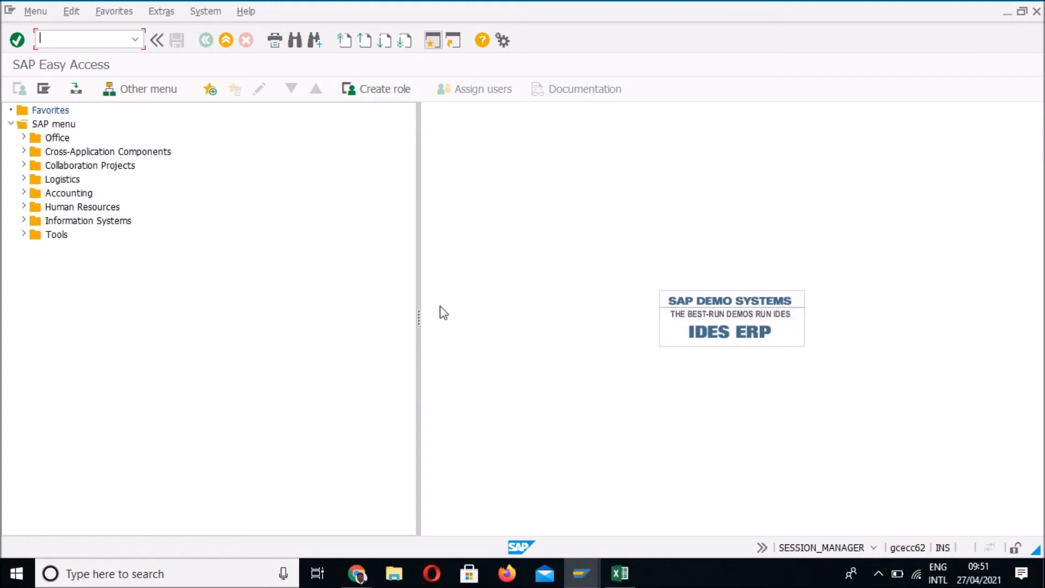
type("mi04")
key("Return")
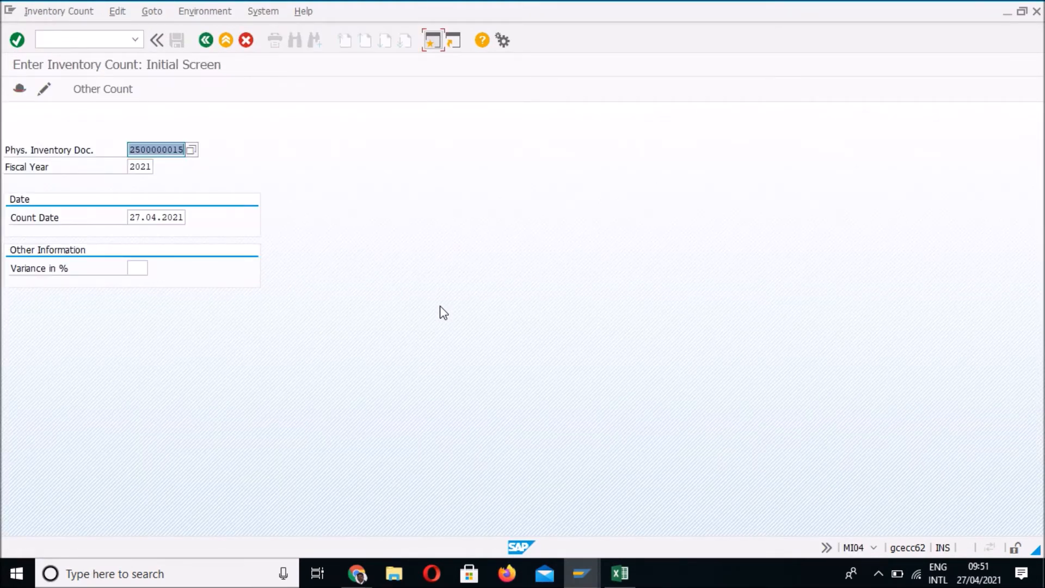
key("Return")
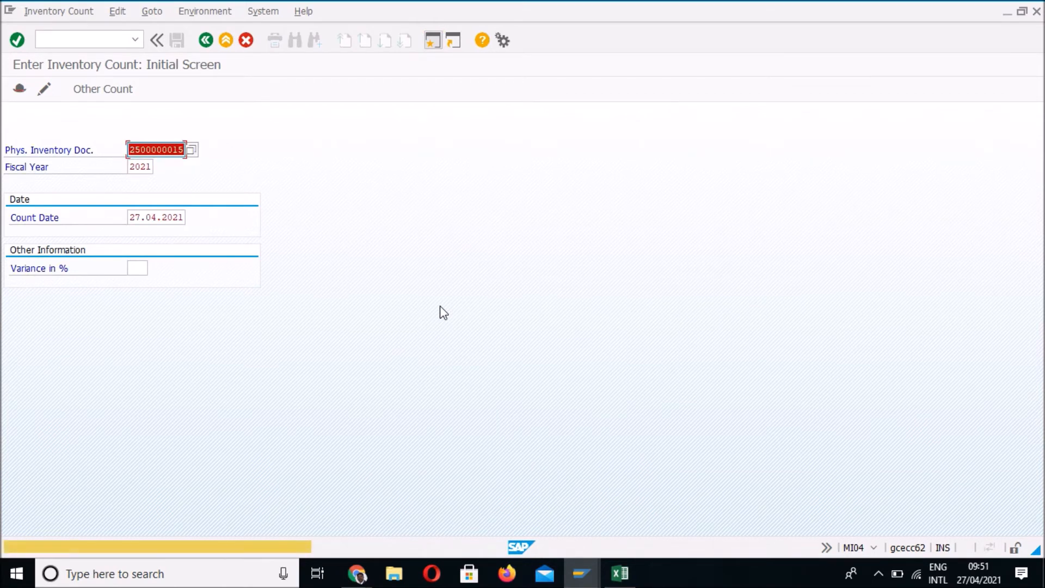
key("Return")
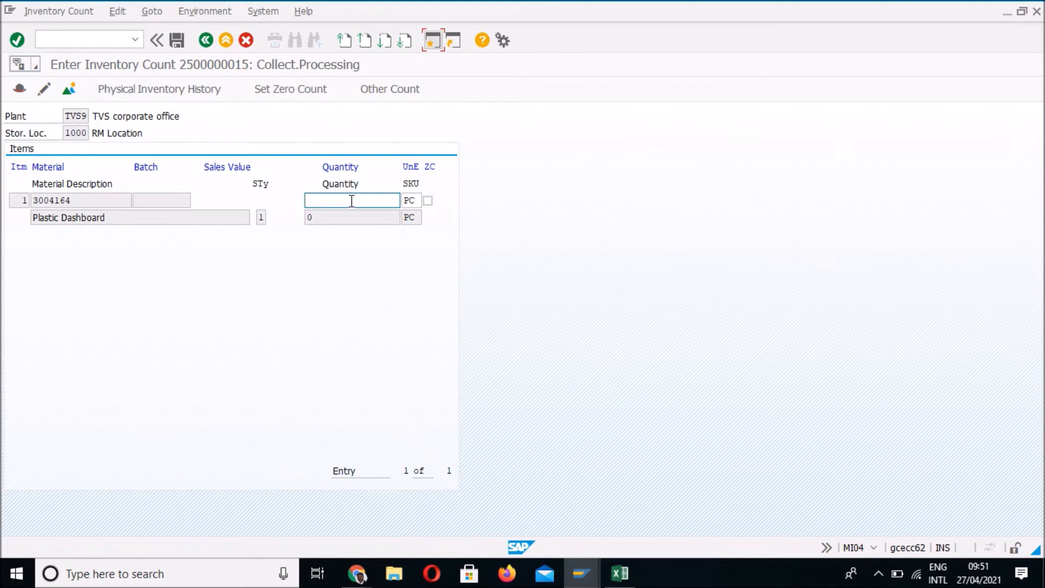
- Compare with the unrestricted stock of location 1000, enter a counted quantity of 500 PC for material 3004164, and save the count
key("alt+Tab")
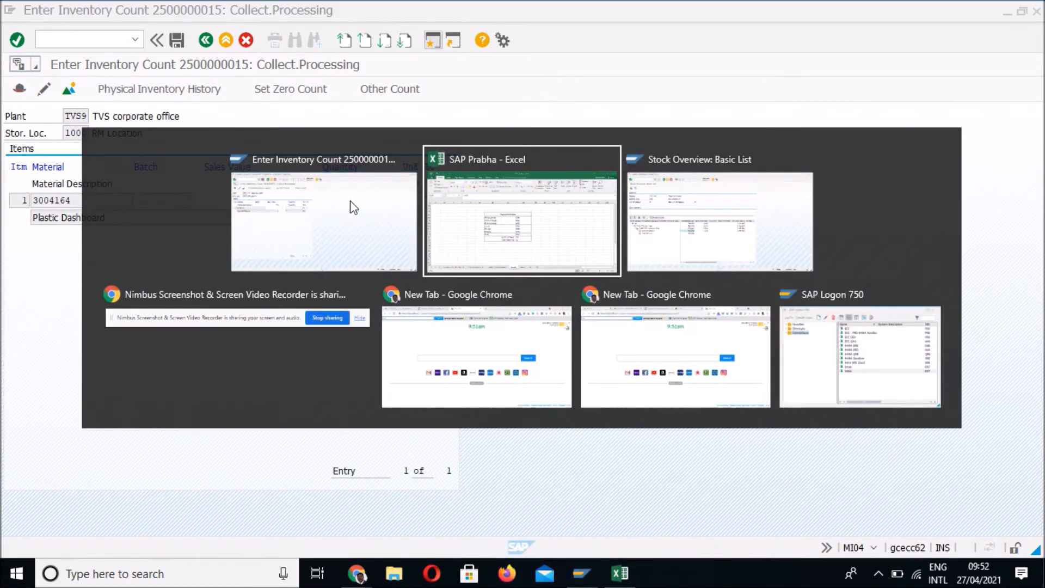
key("alt+Tab")
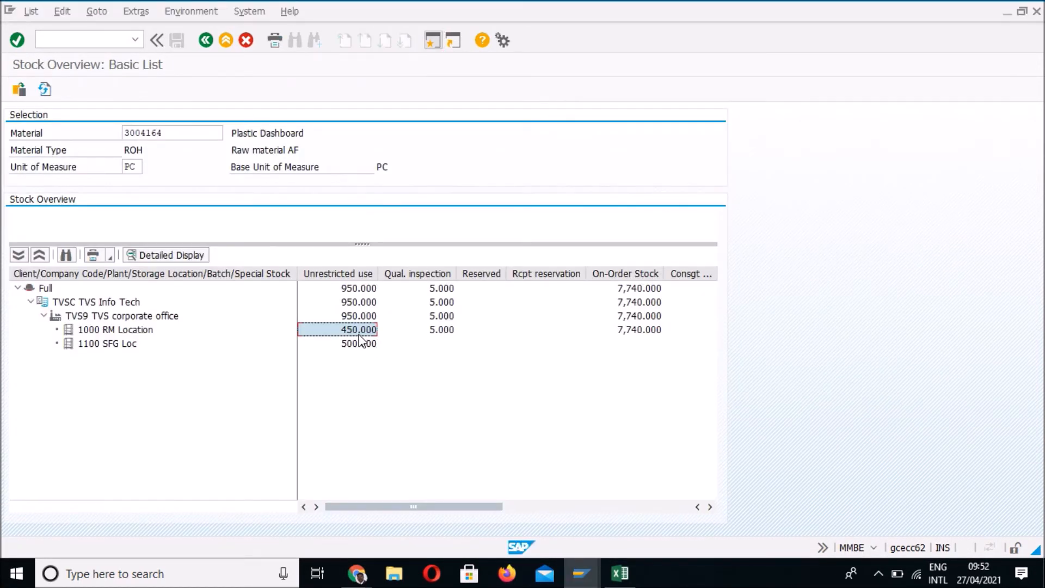
key("alt+Tab")
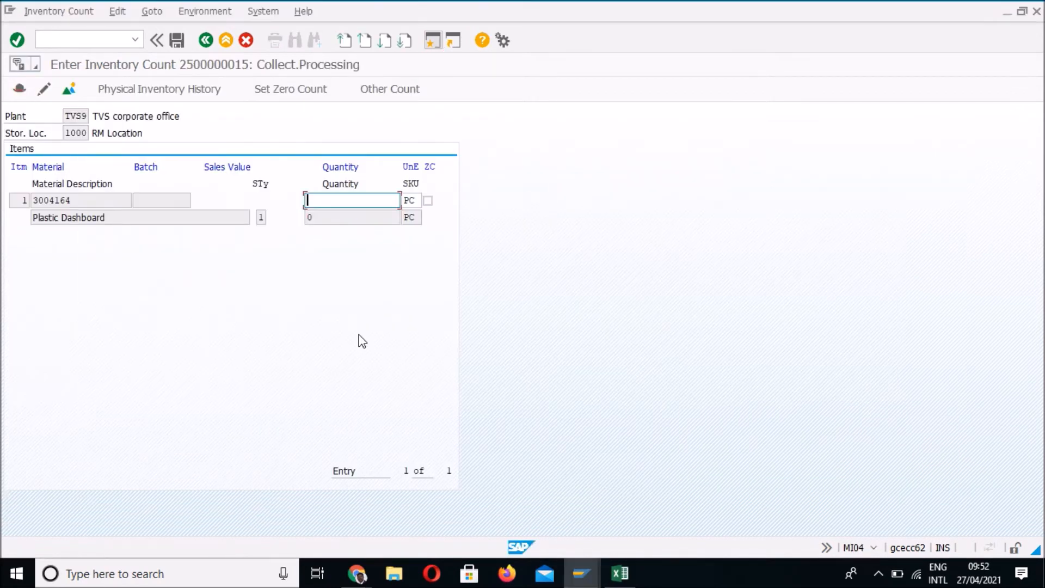
key("Return")
key("alt+Tab")
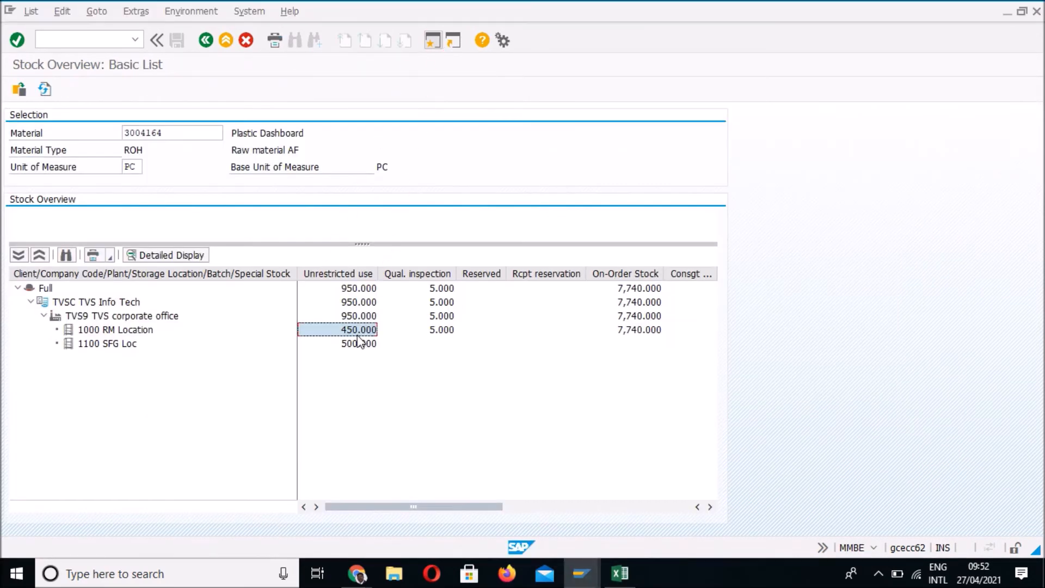
key("alt+Tab")
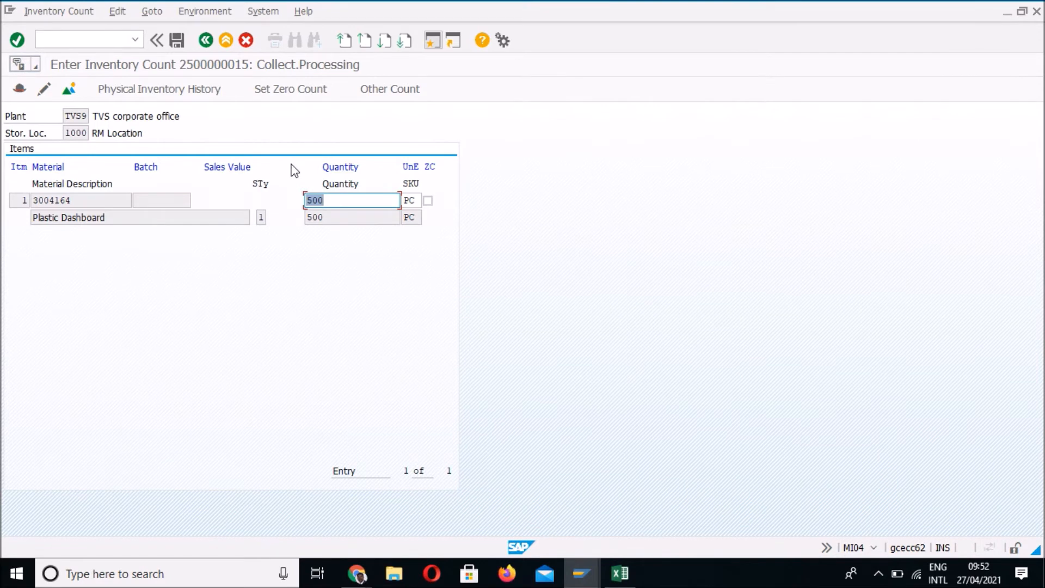
left_click(178, 43)
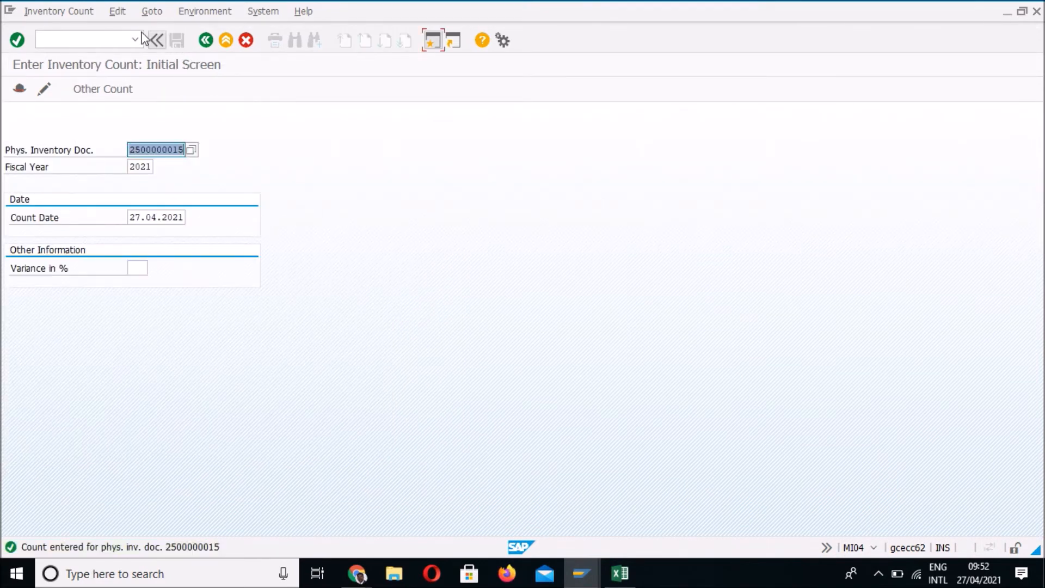
- Open the saved inventory count of the physical inventory document in change mode
left_click(73, 10)
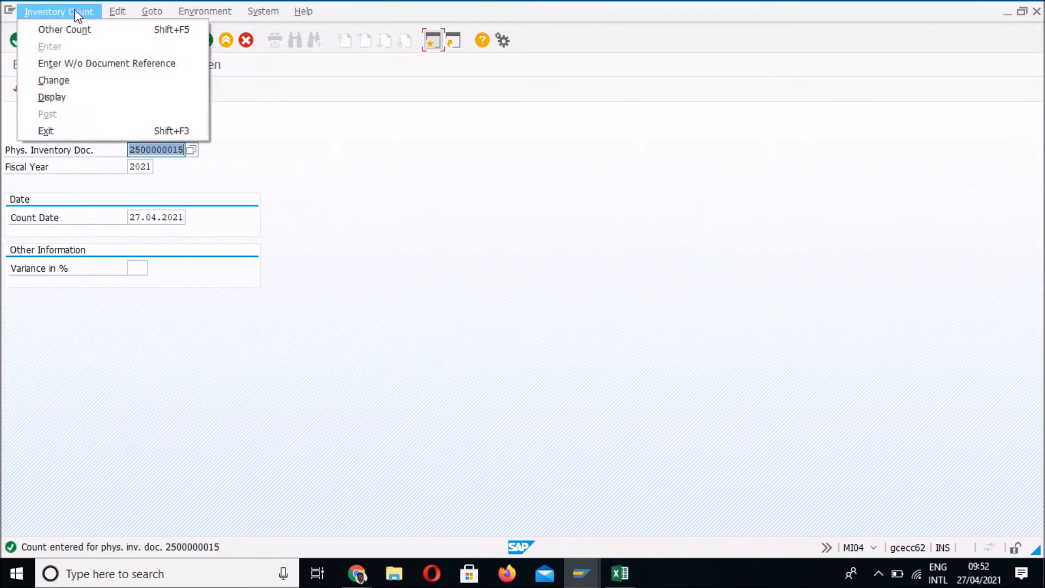
left_click(79, 81)
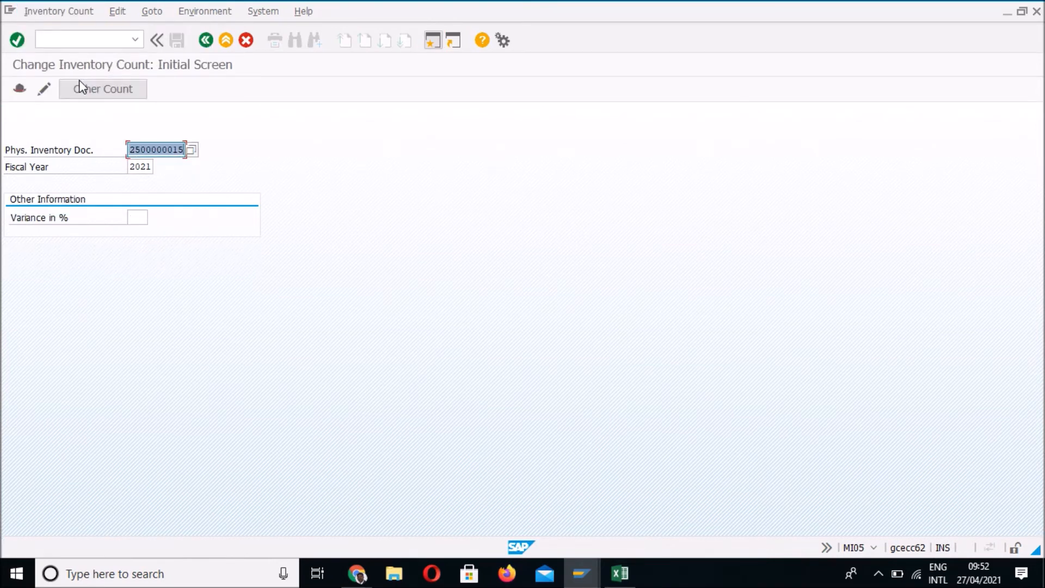
key("Return")
key("Return")
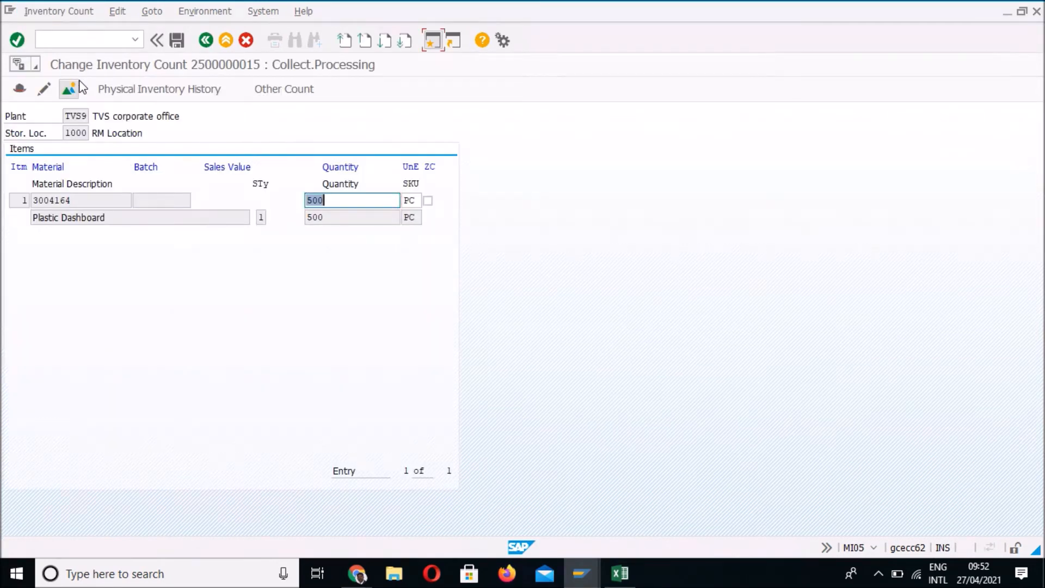
- Display the inventory count overview of the document and return to SAP Easy Access
left_click(52, 8)
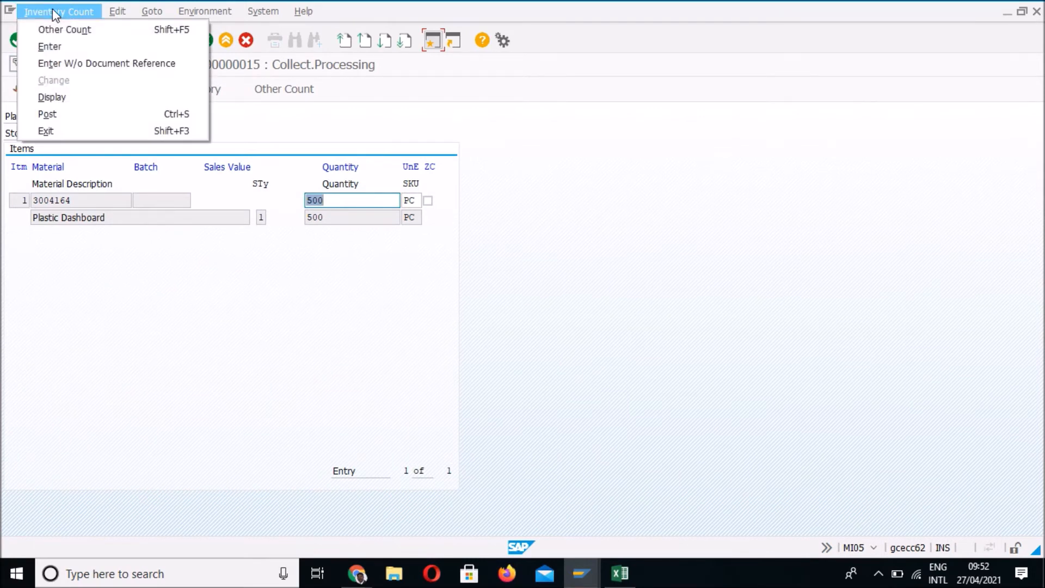
left_click(62, 100)
key("Return")
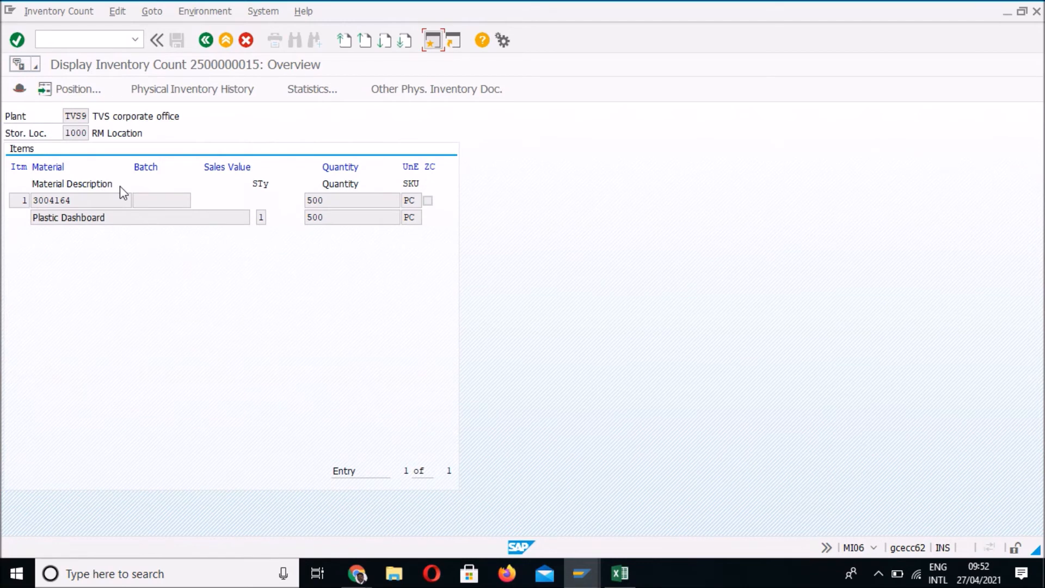
left_click(206, 42)
left_click(206, 42)
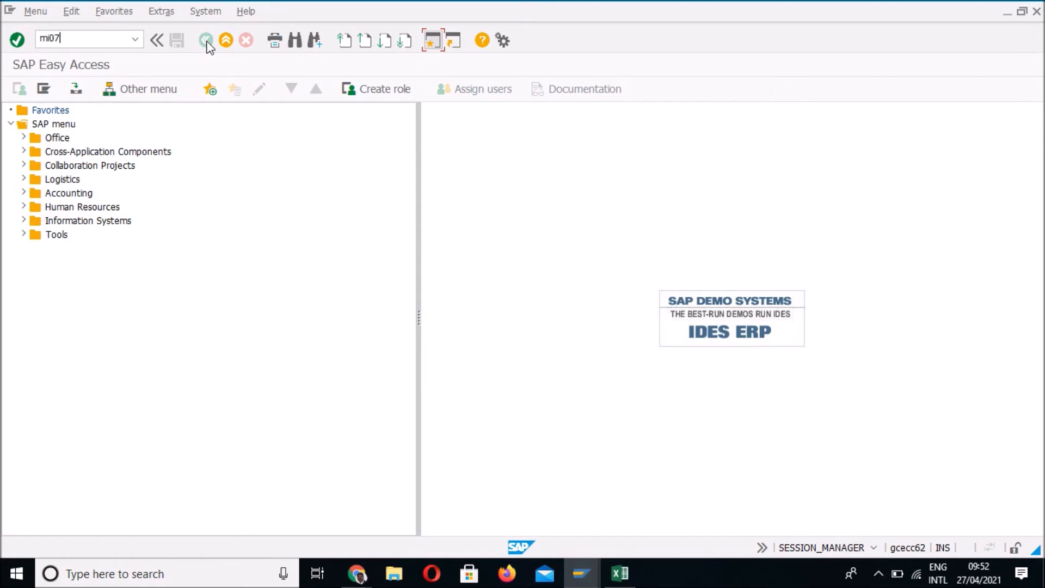
- Start transaction MI07, check the Physical Inventory table in Excel, and open the document's inventory difference items
key("Return")
key("alt+Tab")
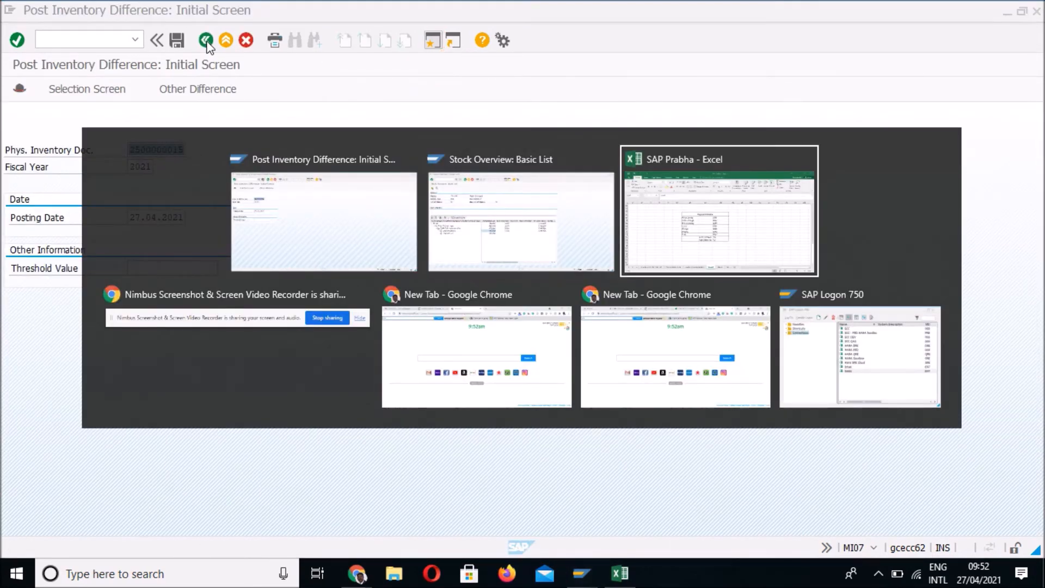
key("alt+Tab")
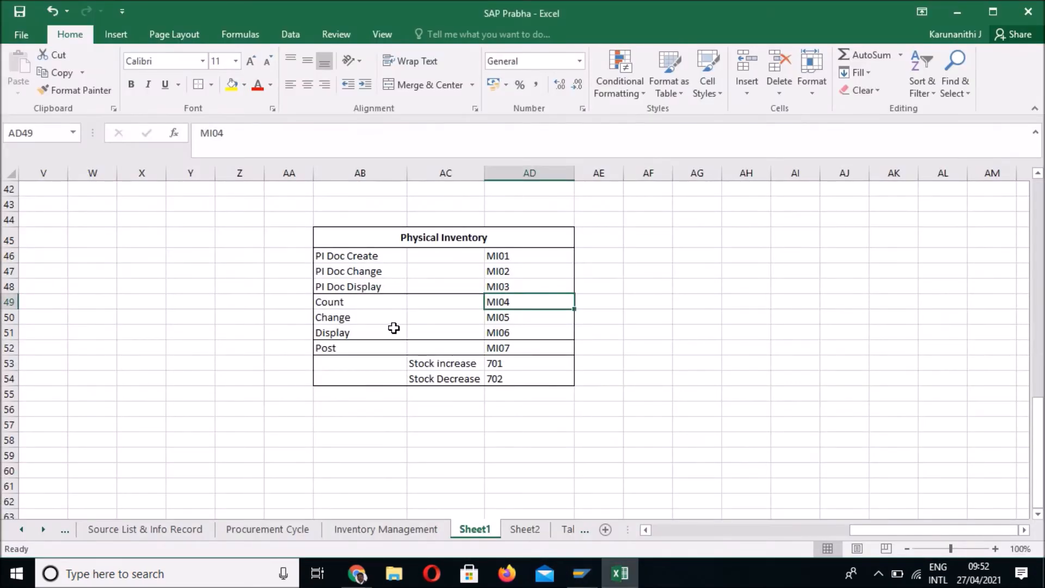
key("alt+Tab")
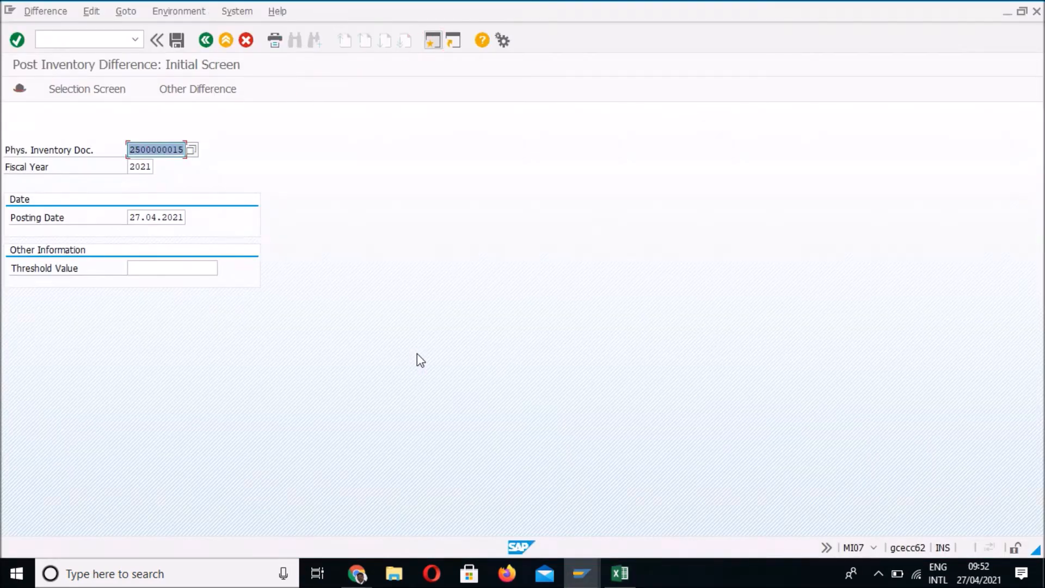
key("Return")
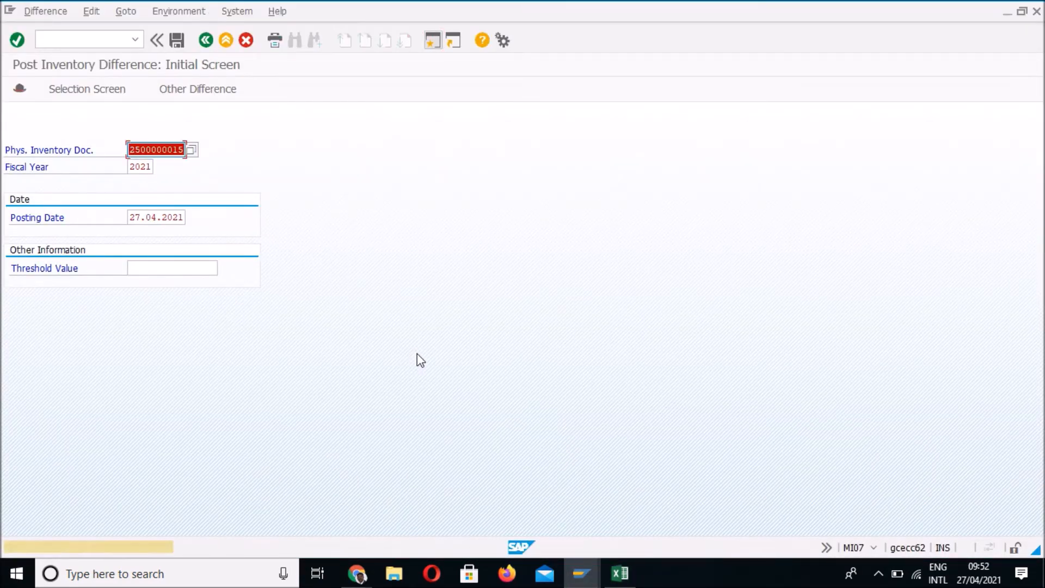
key("Return")
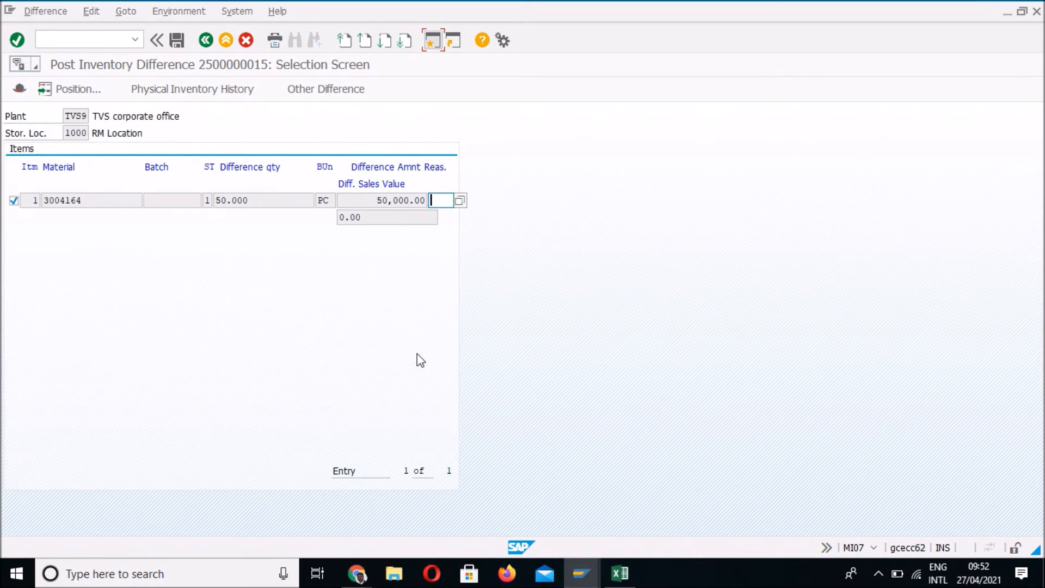
- Examine the difference quantity and difference amount of the item for material 3004164
left_click_drag(270, 200, 222, 201)
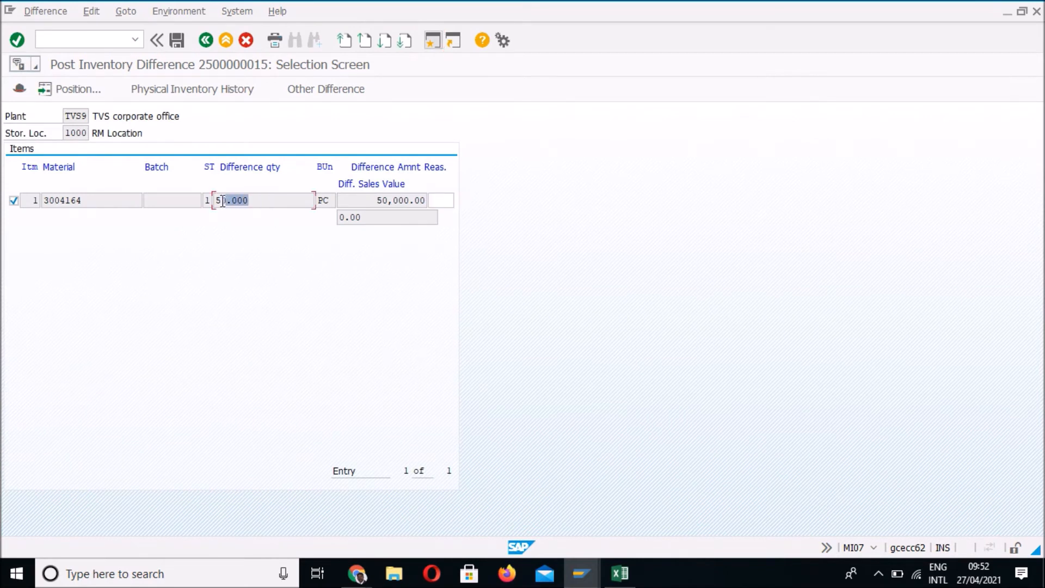
left_click(211, 200)
left_click_drag(373, 201, 445, 199)
- Display the material master of 3004164 from the difference item and check the moving price in the Accounting 1 view
left_click(170, 12)
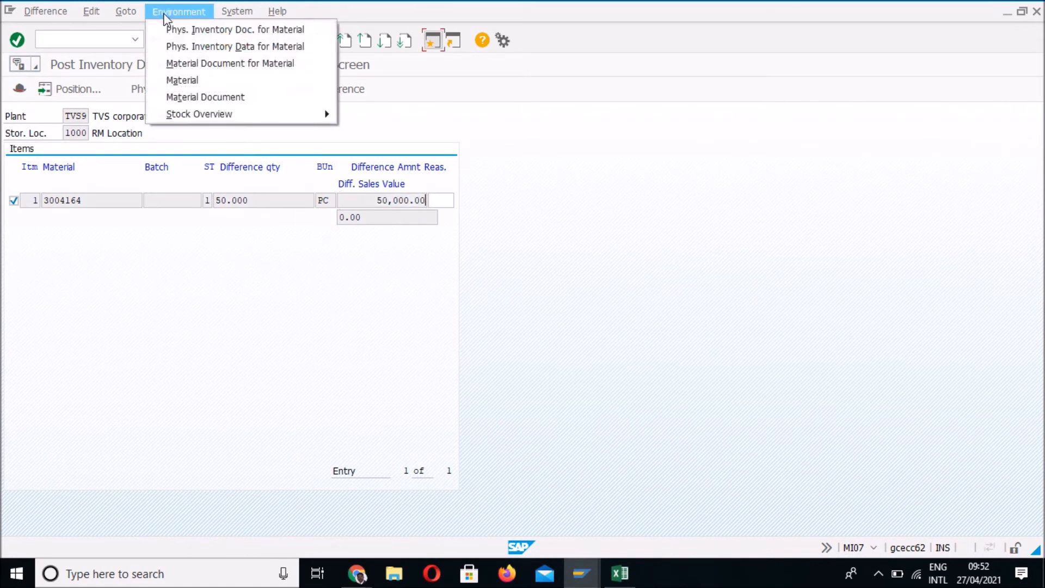
left_click(229, 80)
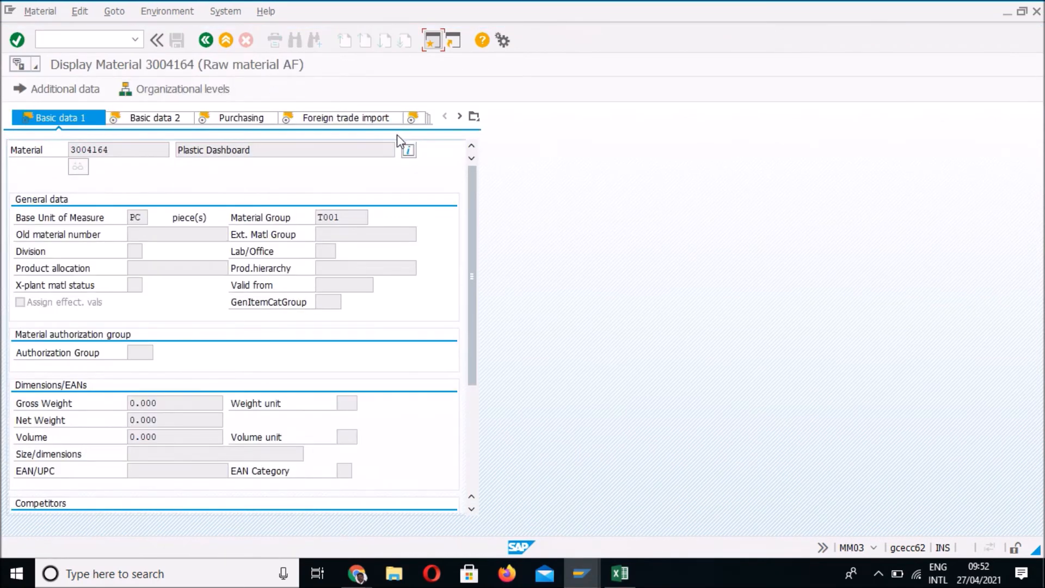
left_click(474, 116)
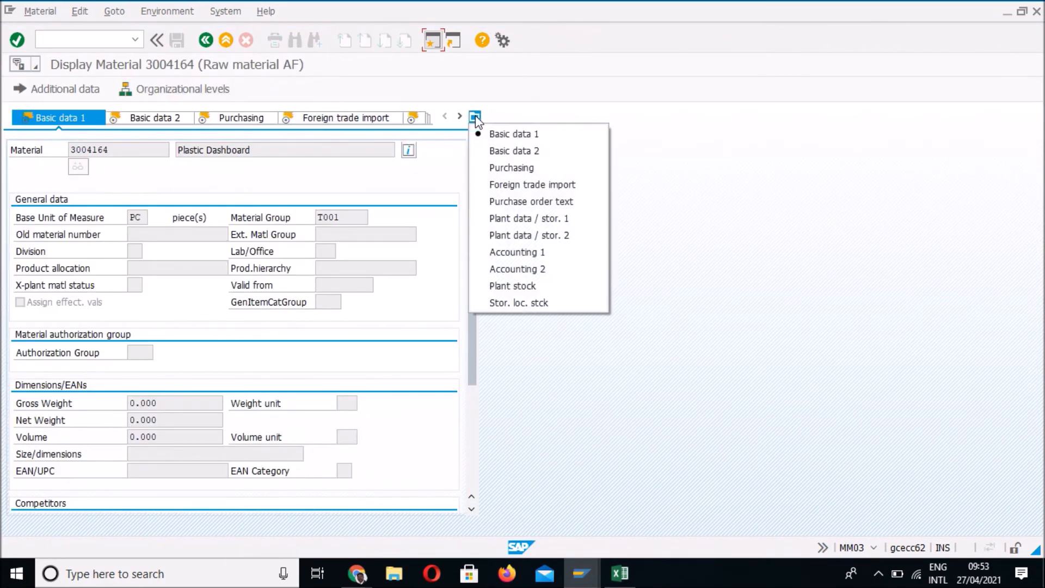
left_click(508, 254)
left_click_drag(187, 371, 123, 372)
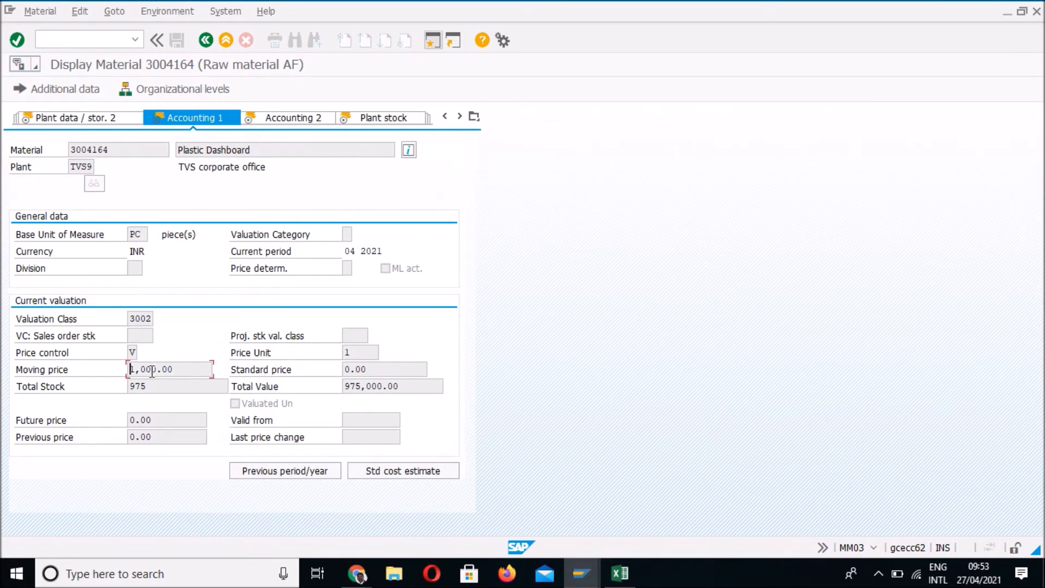
- Return to the inventory difference items and post the difference for material 3004164
left_click(206, 40)
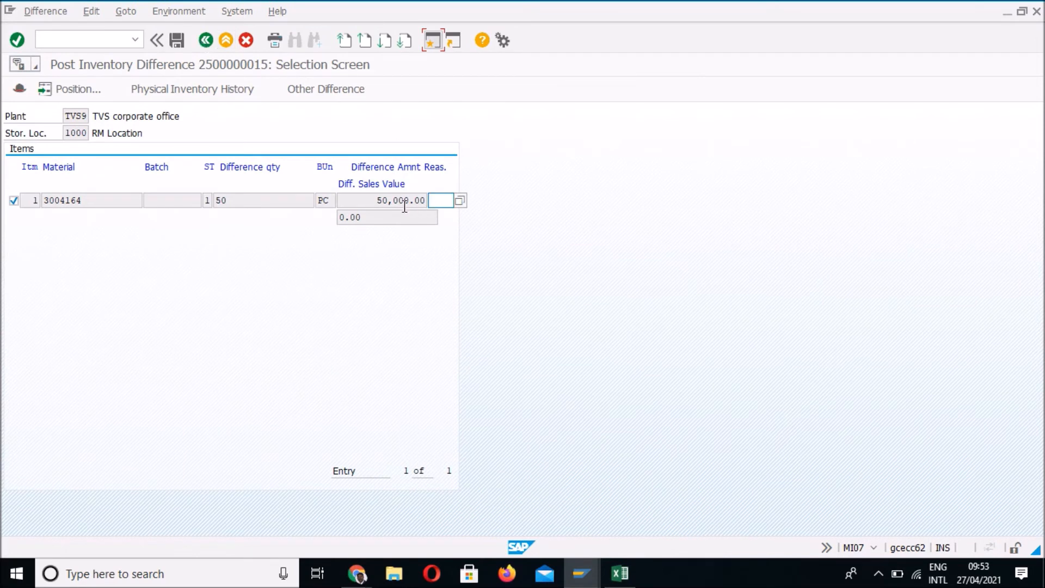
left_click(177, 41)
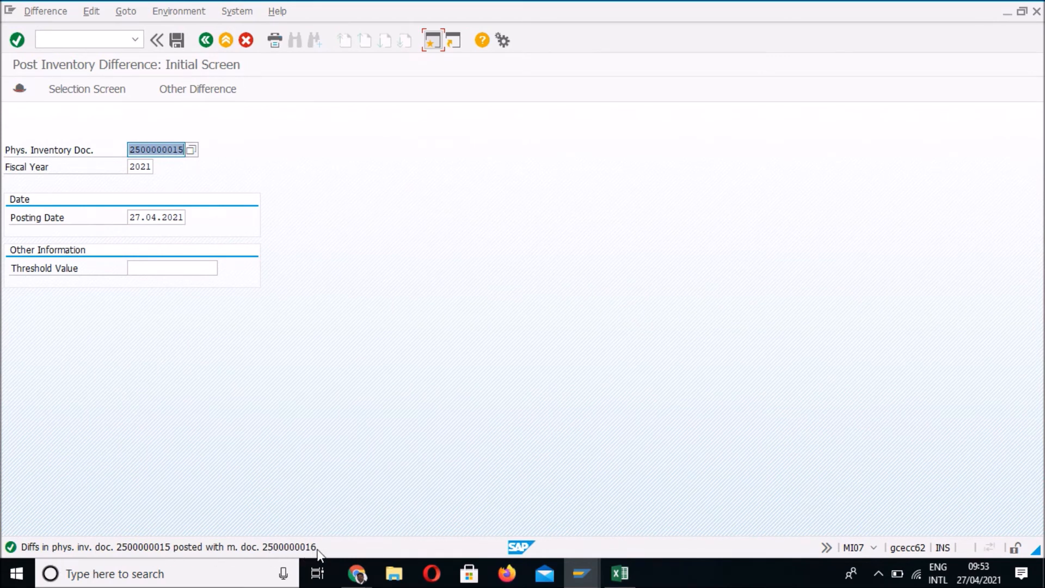
- Display the material document of the posted inventory difference with transaction MB03
left_click(105, 38)
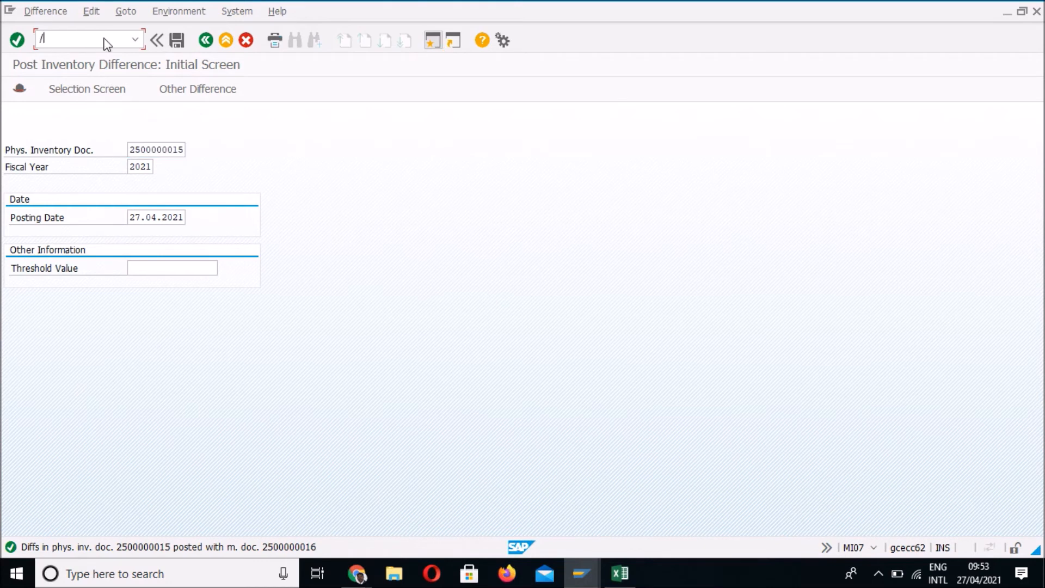
type("/nmb03")
key("Return")
key("Return")
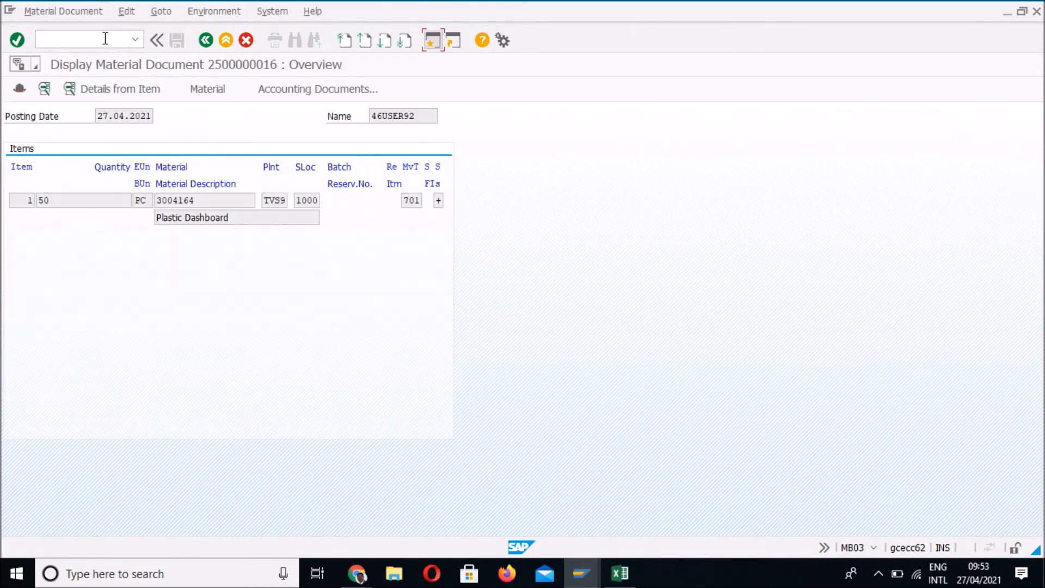
- Check the movement type of the material document item and open the related accounting document
left_click_drag(404, 200, 436, 204)
left_click(436, 204)
left_click(302, 88)
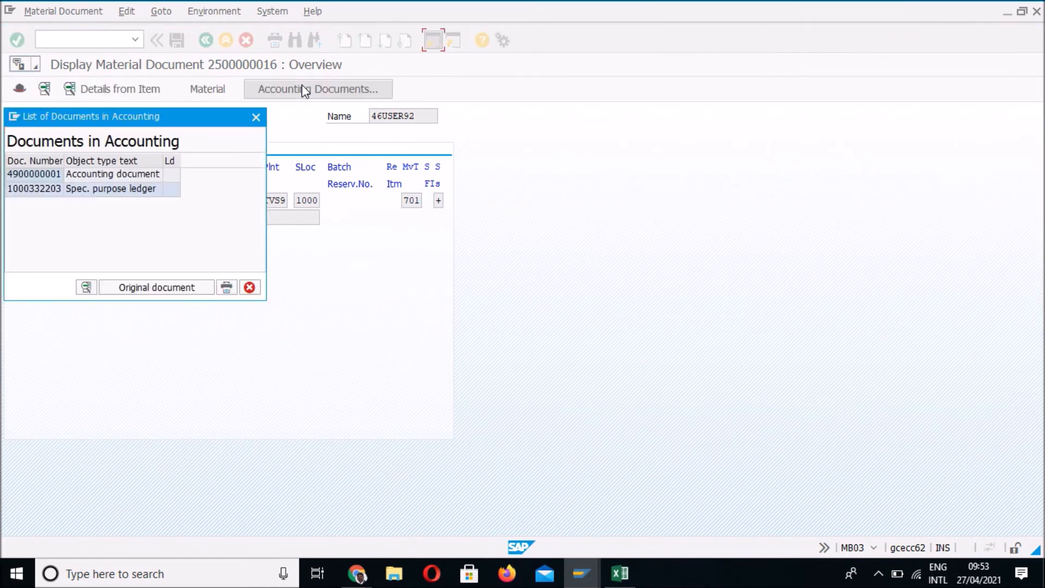
double_click(47, 176)
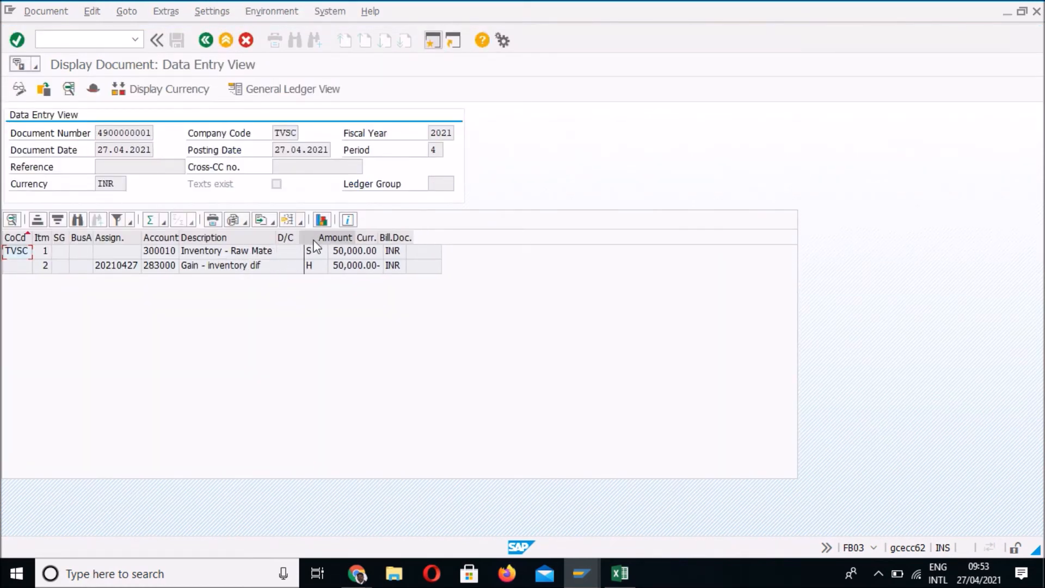
- Examine the inventory difference gain line of the accounting document and return to the initial material document display
left_click(248, 268)
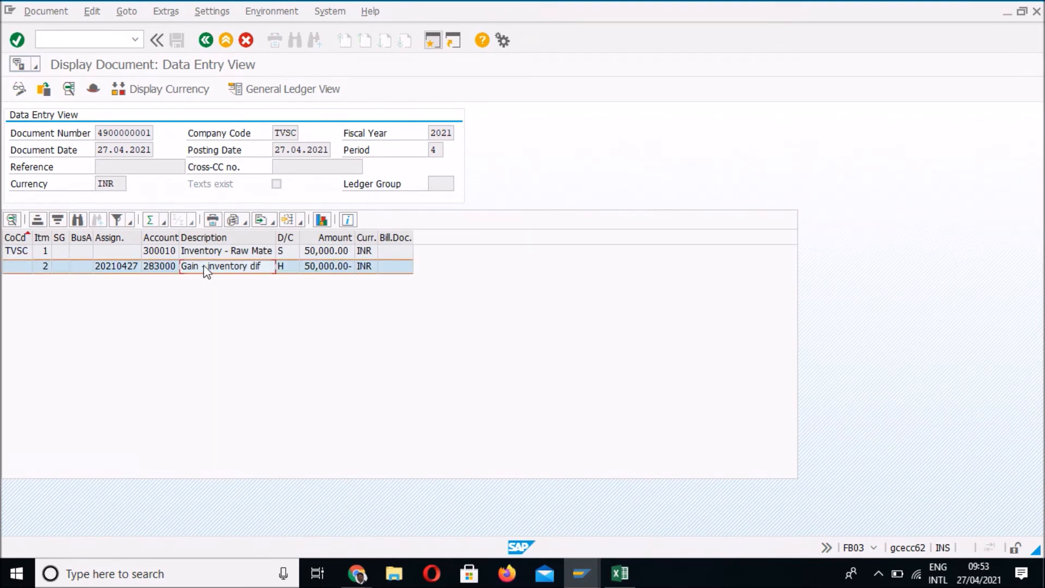
left_click(227, 40)
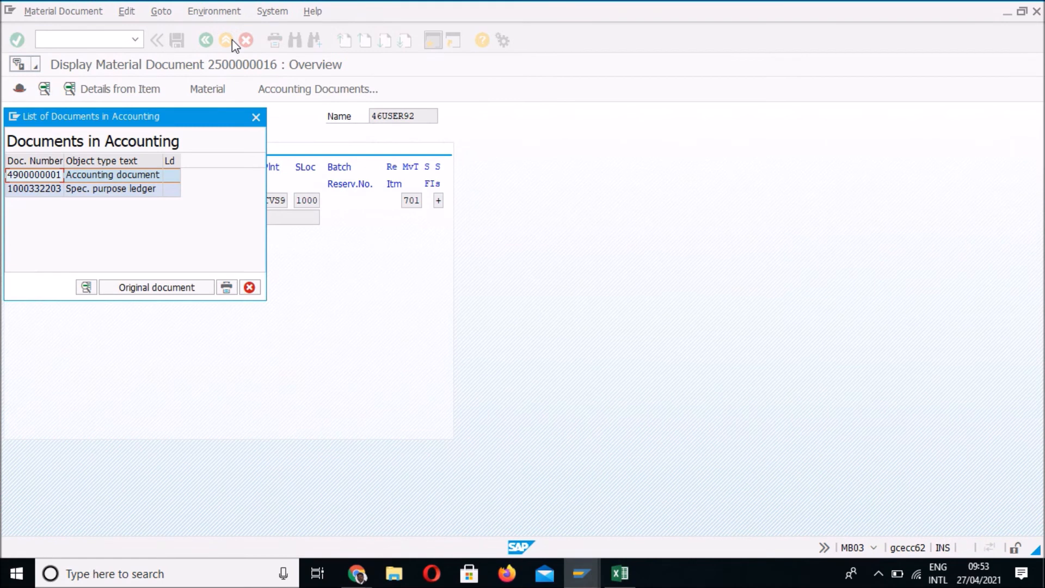
left_click(262, 122)
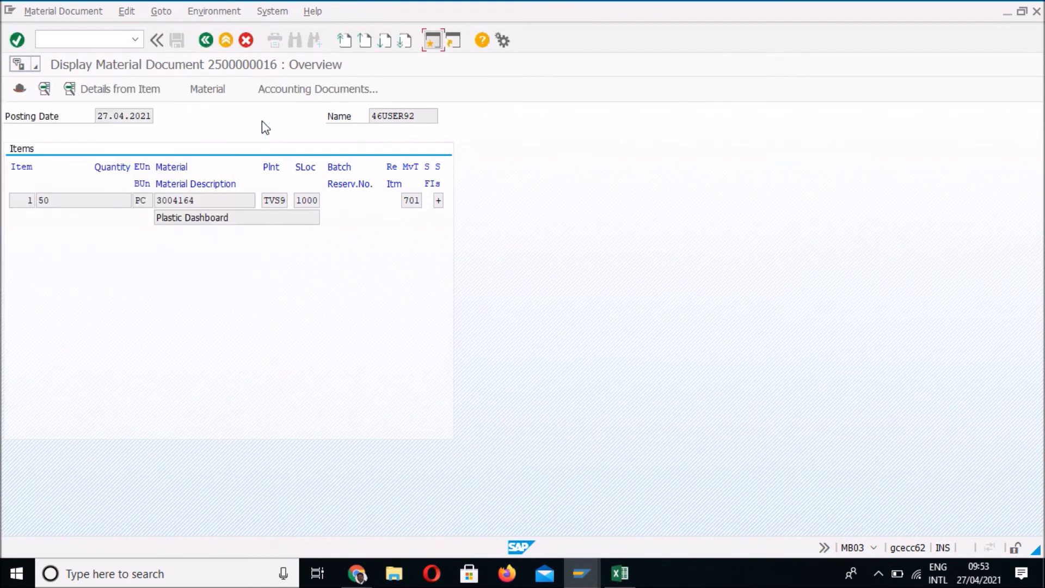
left_click(211, 48)
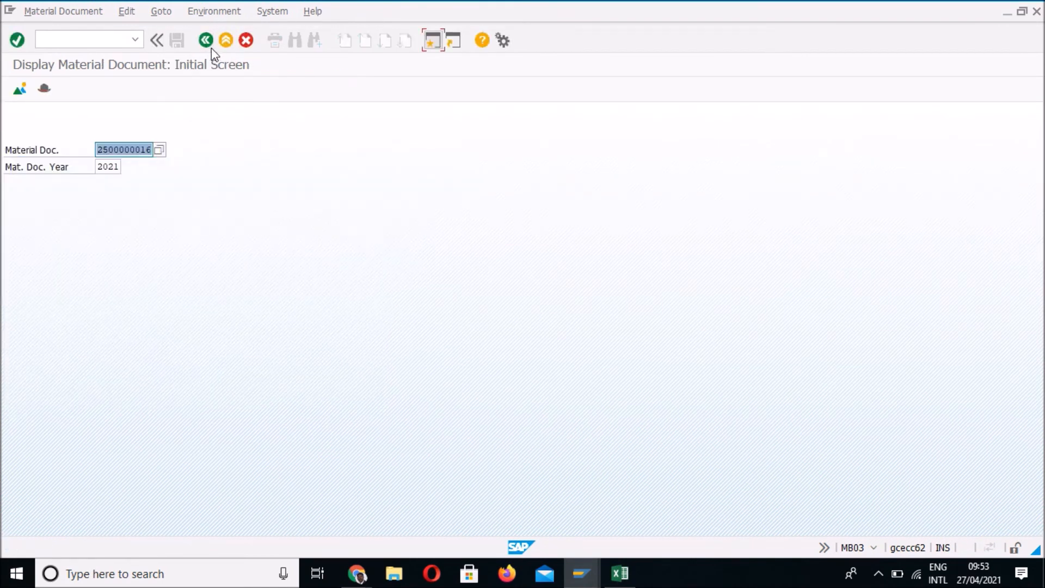
- Switch to the stock overview of material 3004164, refresh it and check the unrestricted stock in storage location 1000
key("alt+Tab")
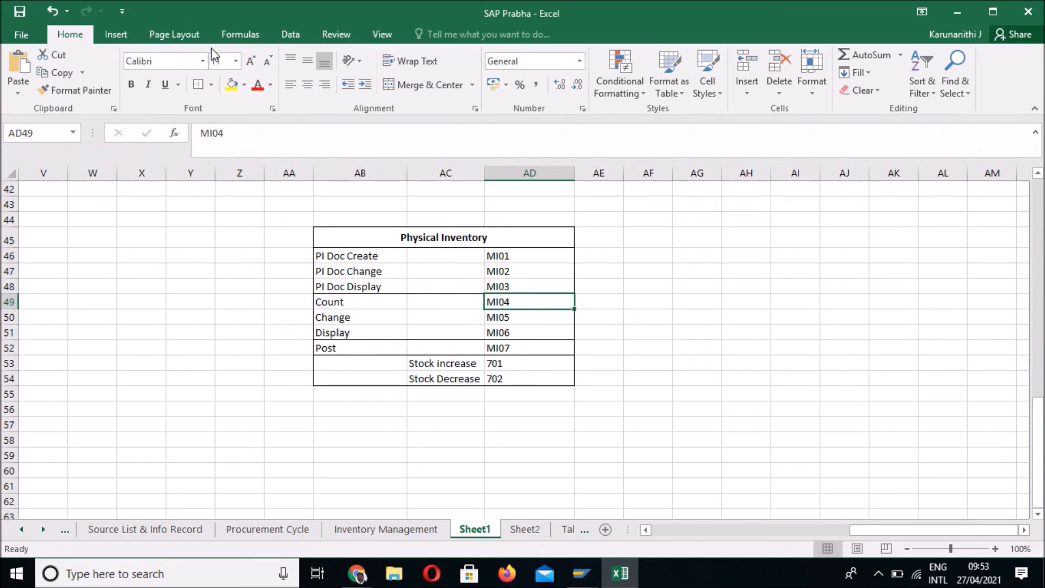
key("alt+Tab")
key("Tab")
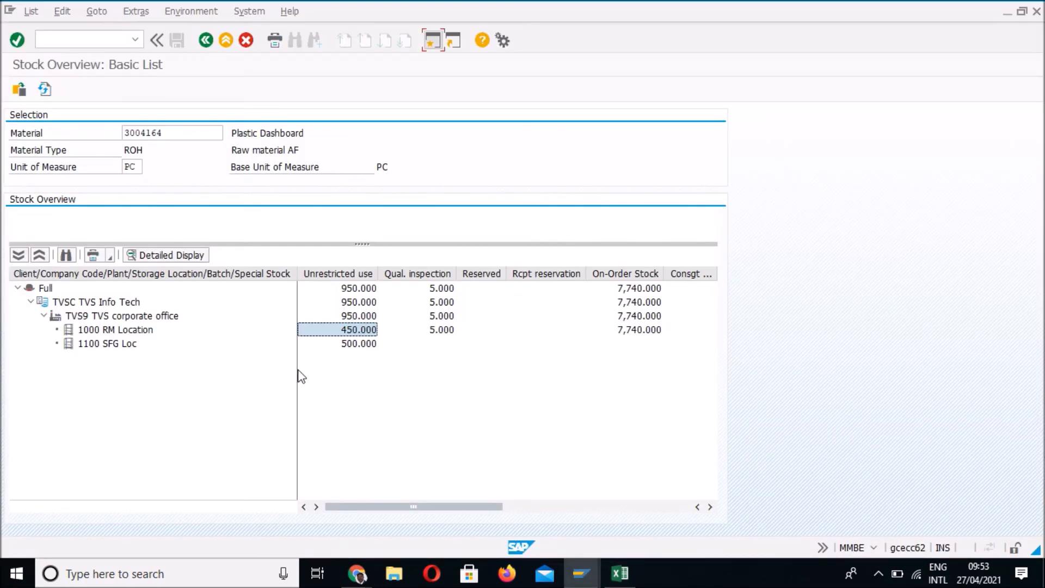
left_click(45, 89)
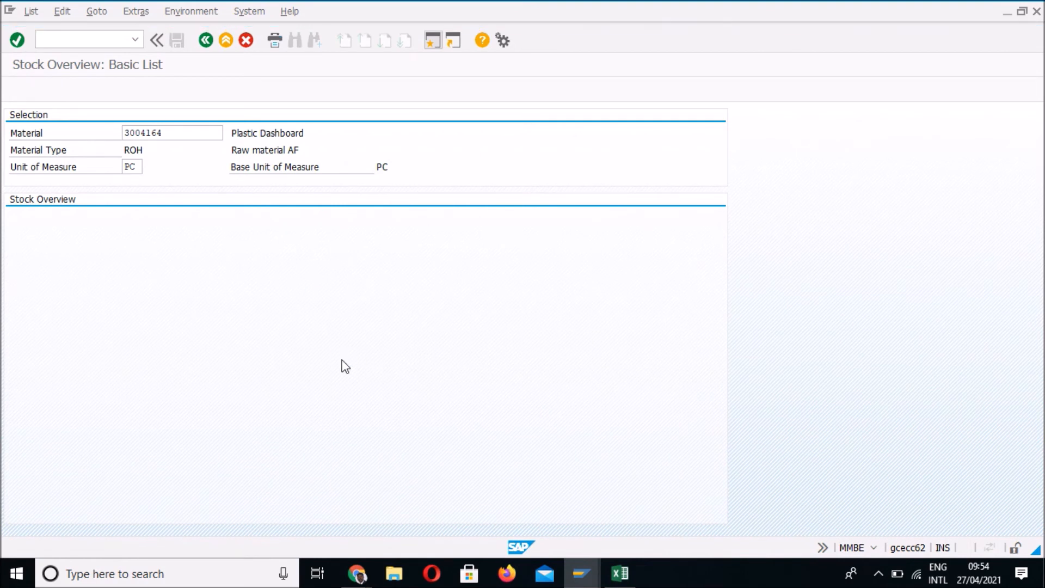
left_click(354, 330)
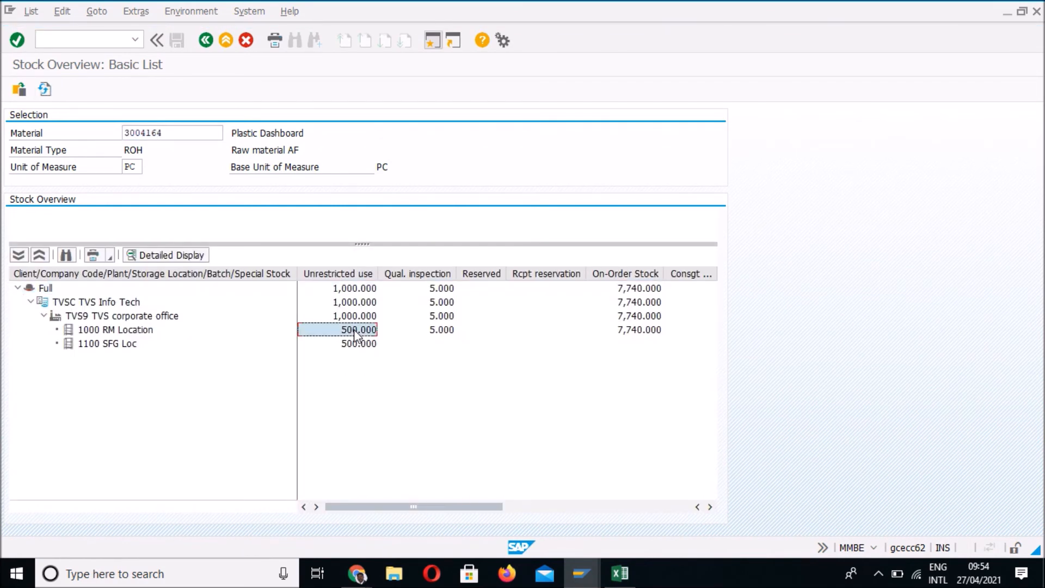
- Start a physical inventory document with transaction MI01 for plant TVS9, storage location 1000, with the posting block set
key("alt+Tab")
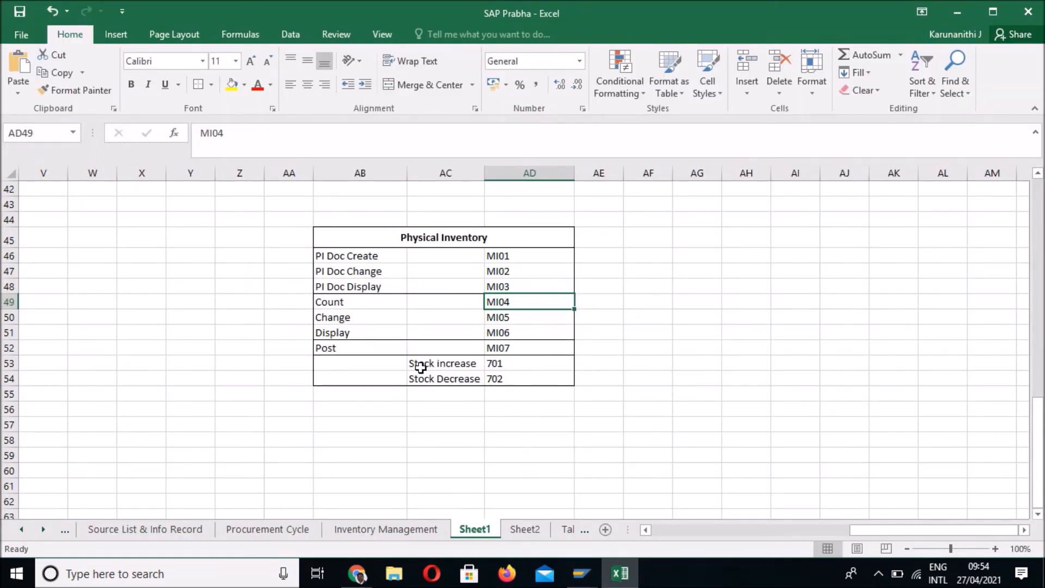
key("alt+Tab")
key("alt+Tab")
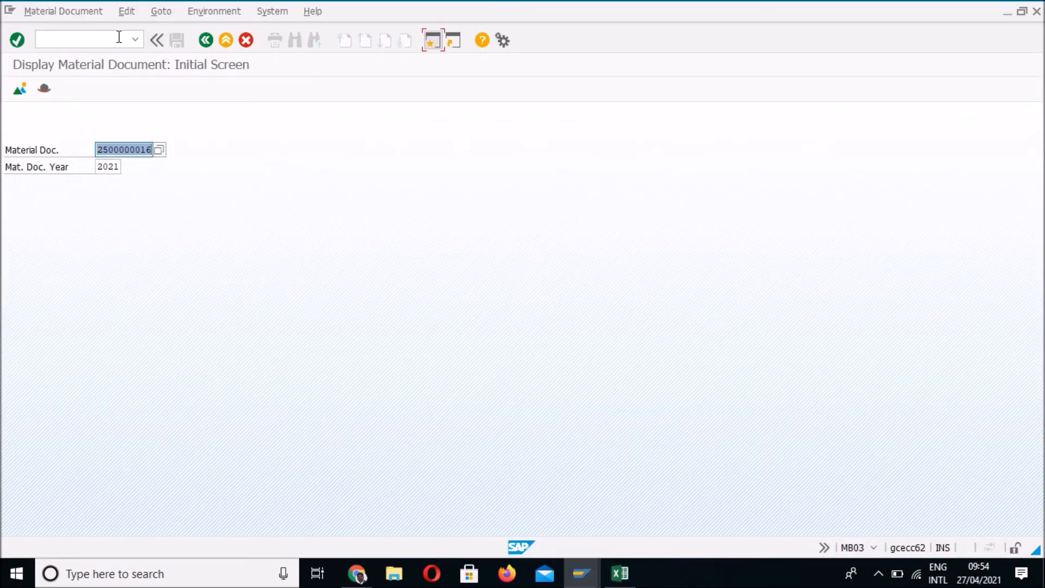
left_click(119, 37)
type("/nmi01")
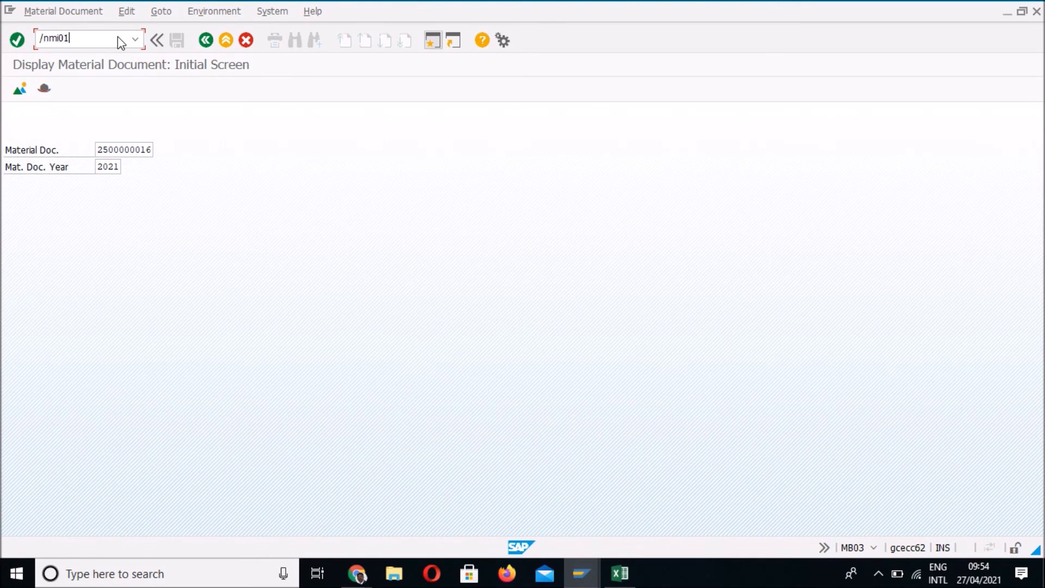
key("Return")
key("Tab")
key("Tab")
key("Tab")
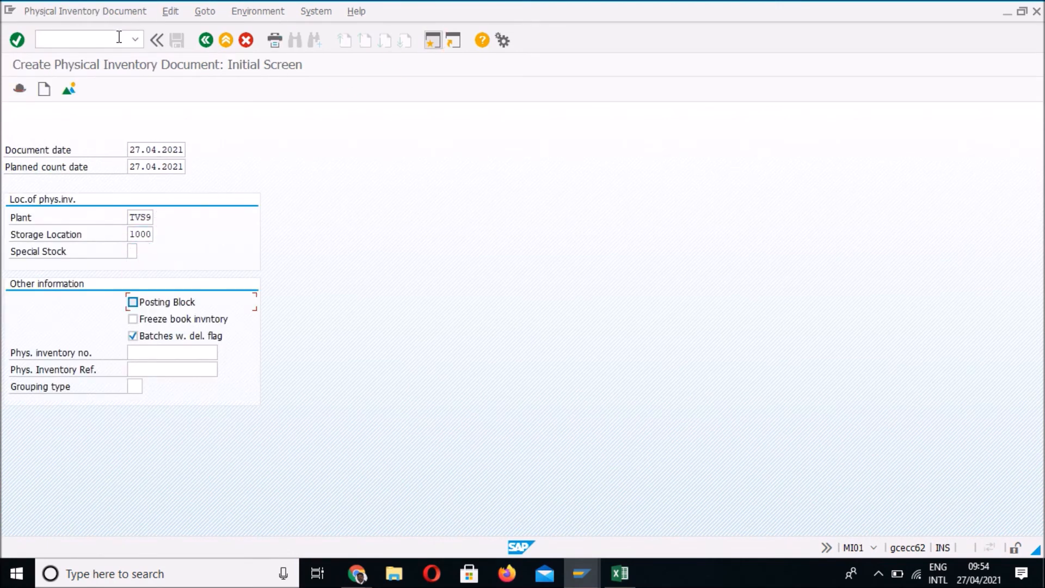
key("Return")
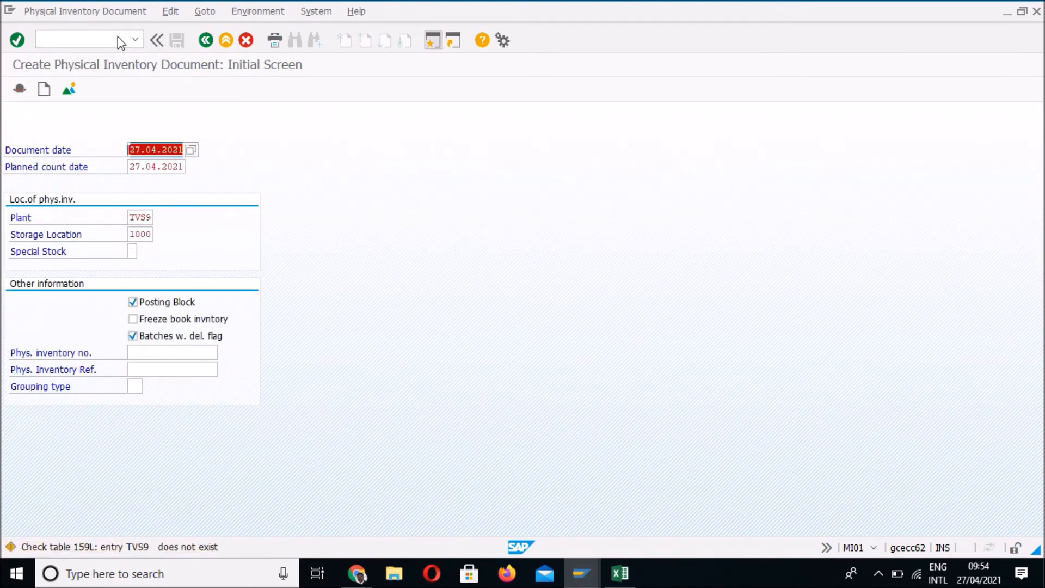
key("Return")
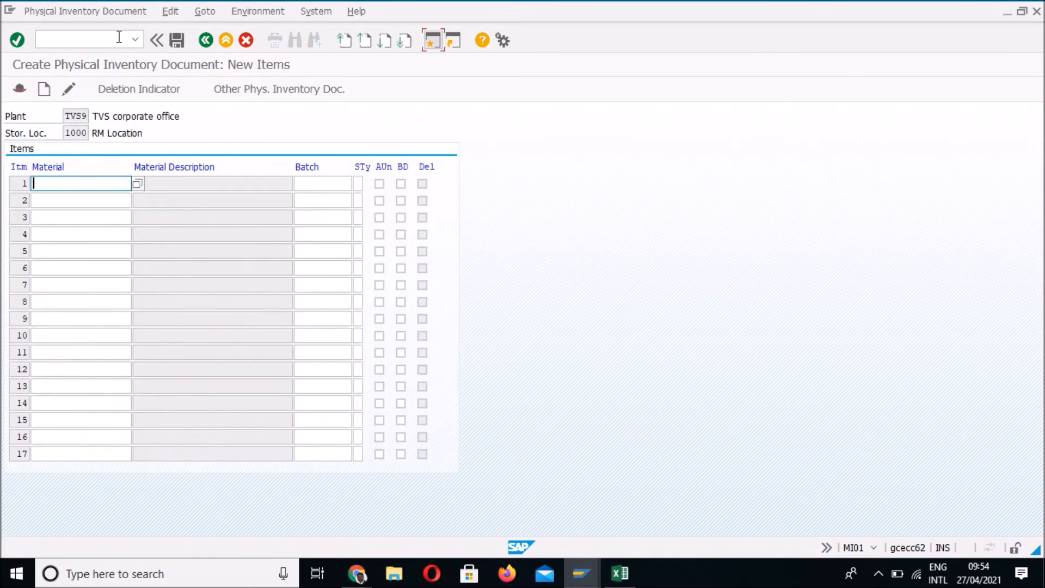
- Add material 3004164 with stock type 1 as the first item, save the physical inventory document and exit
key("Down")
key("Return")
key("Tab")
key("Tab")
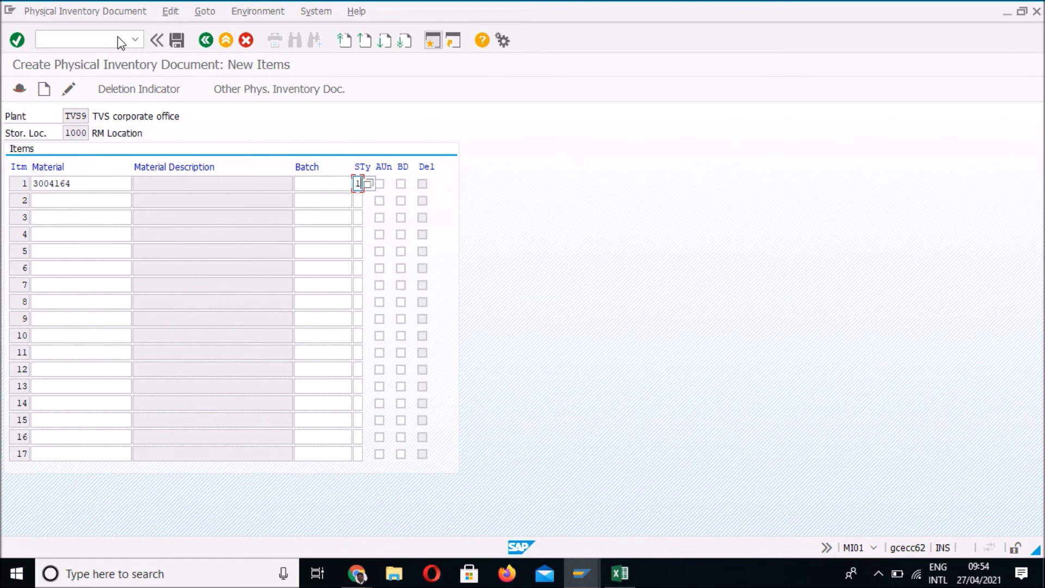
key("Return")
left_click(181, 43)
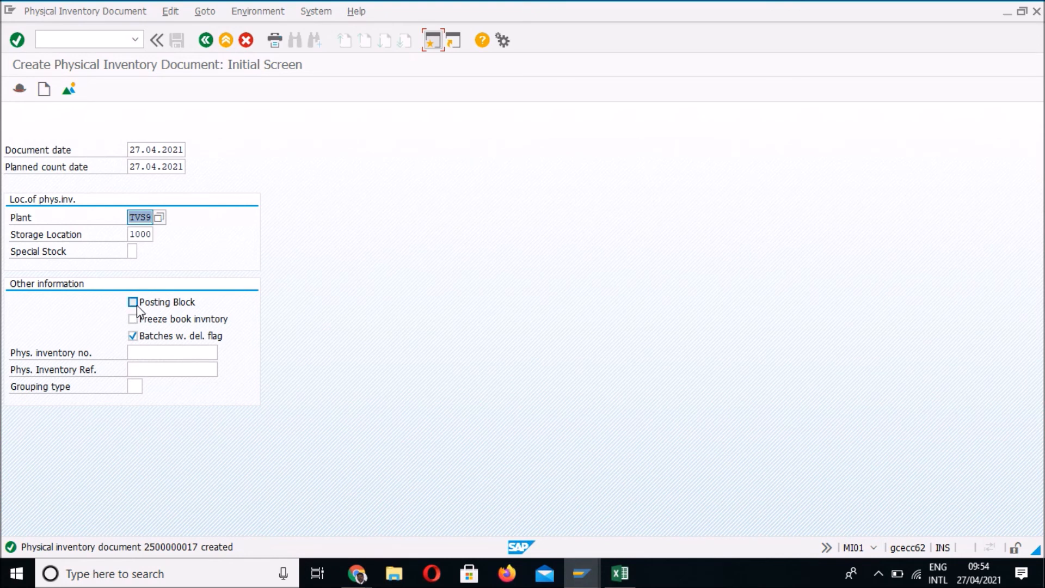
left_click(226, 40)
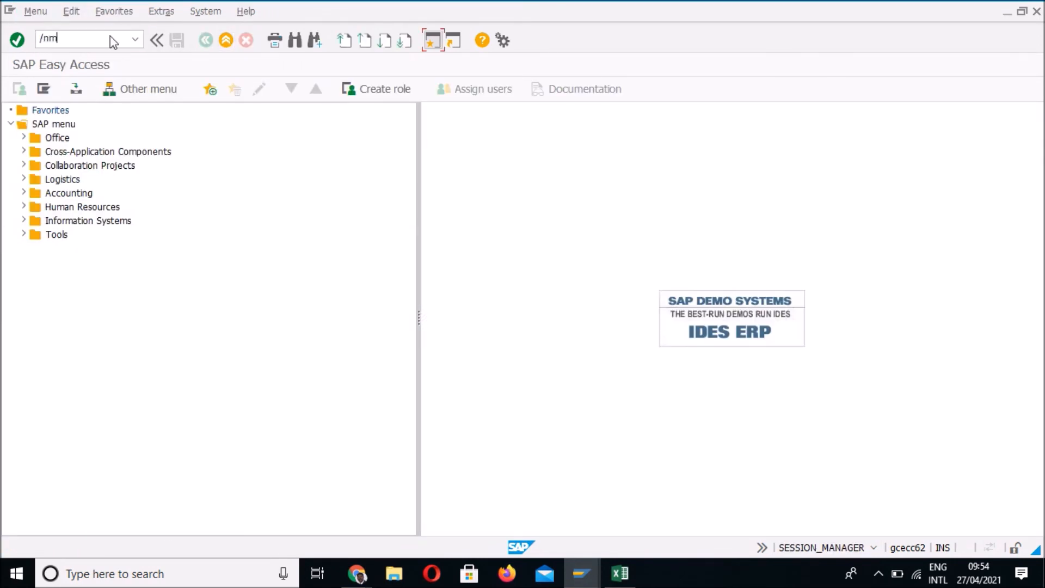
- Start an MB1C goods receipt with movement type 561 for plant TVS9, storage location 1000
key("Return")
key("space")
key("Down")
key("Return")
key("Return")
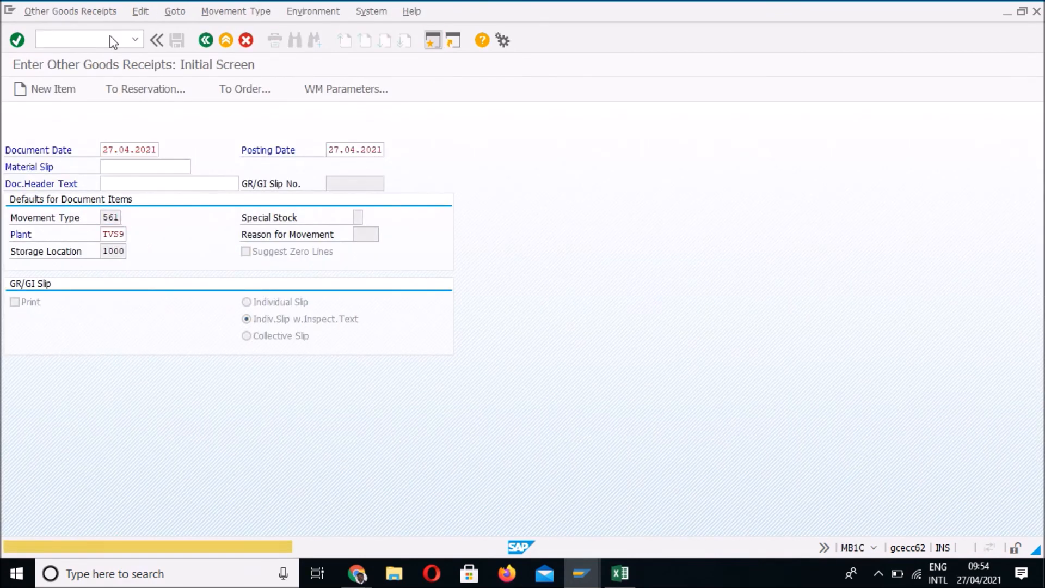
key("Return")
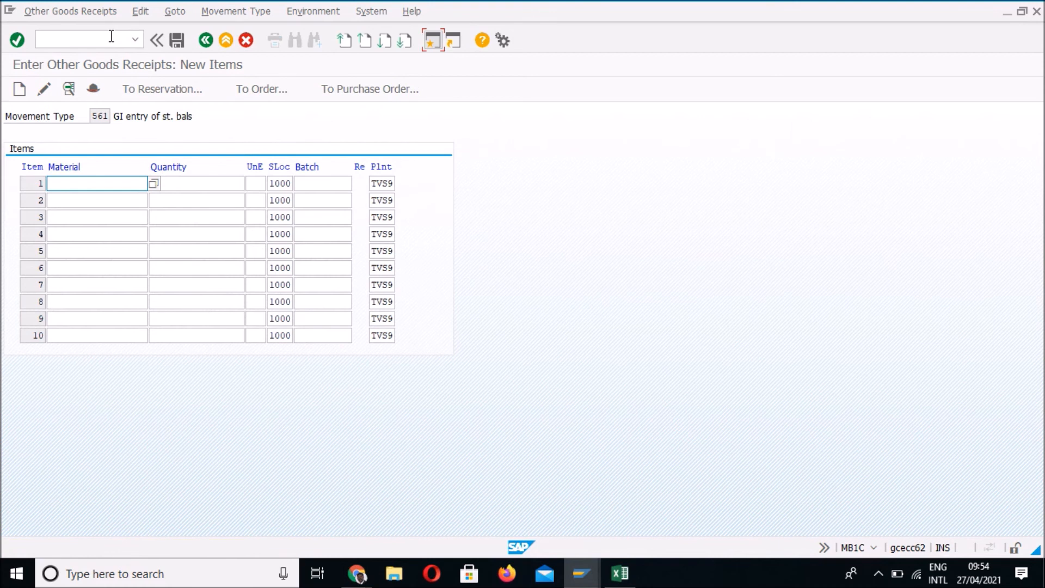
- Try to enter 100 PC of material 3004164 in the goods receipt, then exit the transaction
type("3004164")
key("Tab")
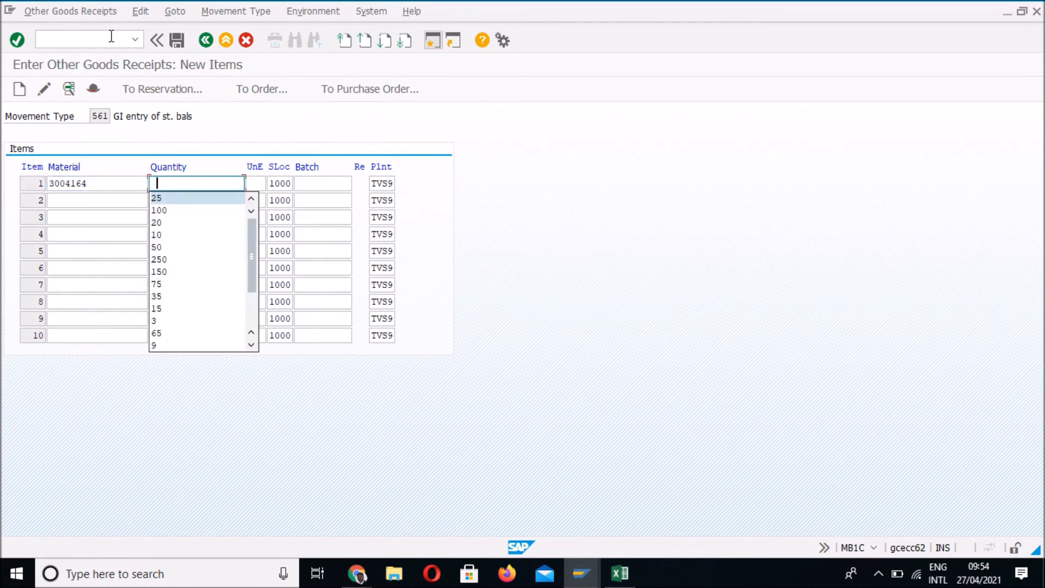
type("100")
key("Return")
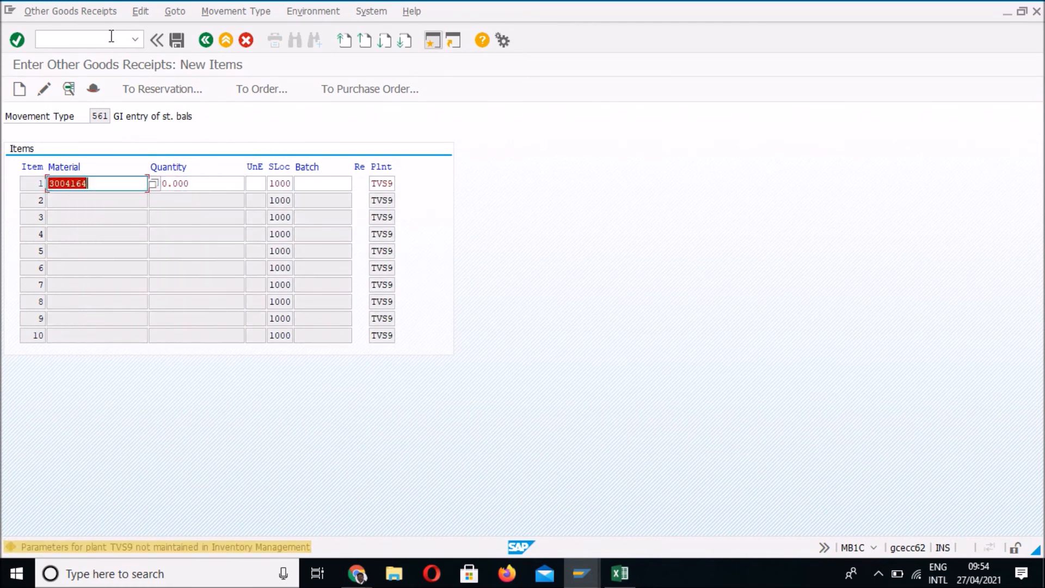
key("Return")
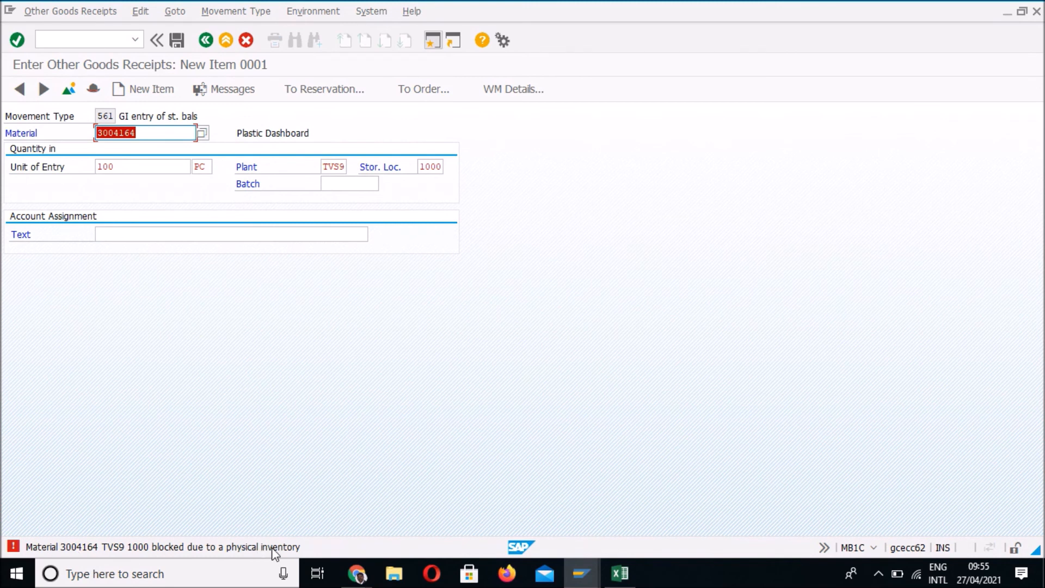
left_click(225, 44)
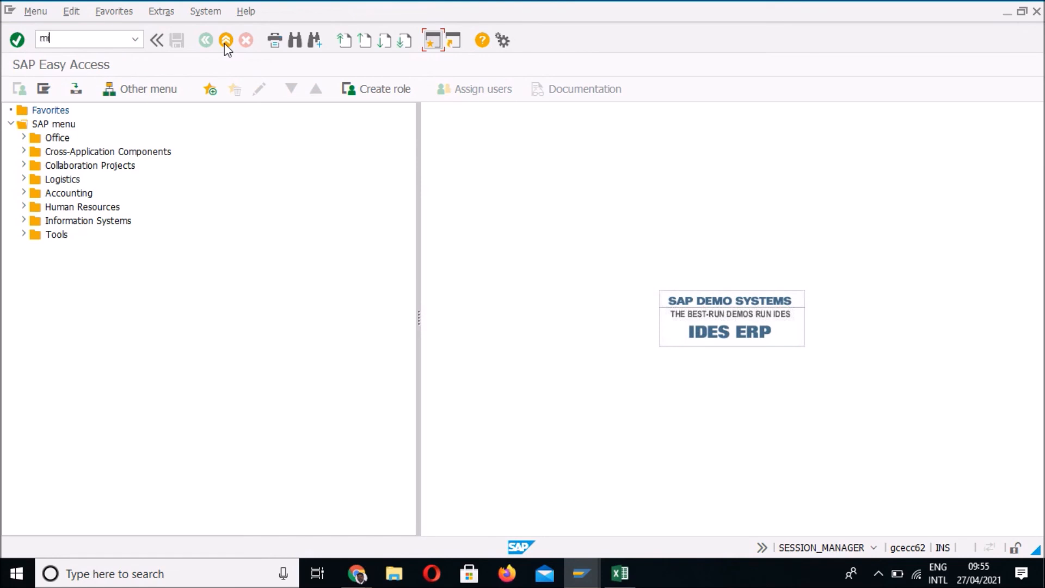
- Enter and save an inventory count of 400 PC for material 3004164 in the new physical inventory document with transaction MI04
type("04")
key("Return")
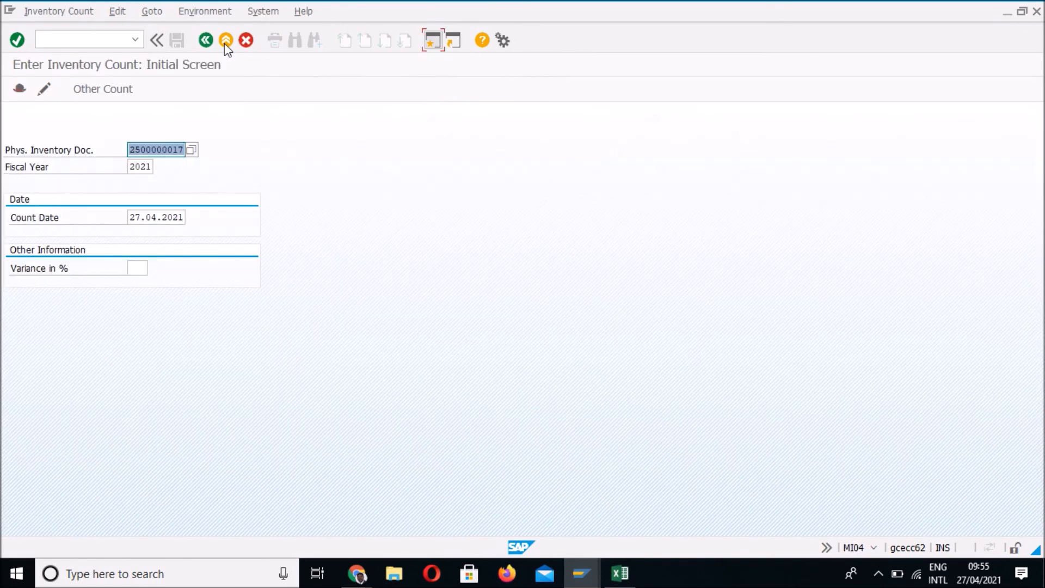
key("Return")
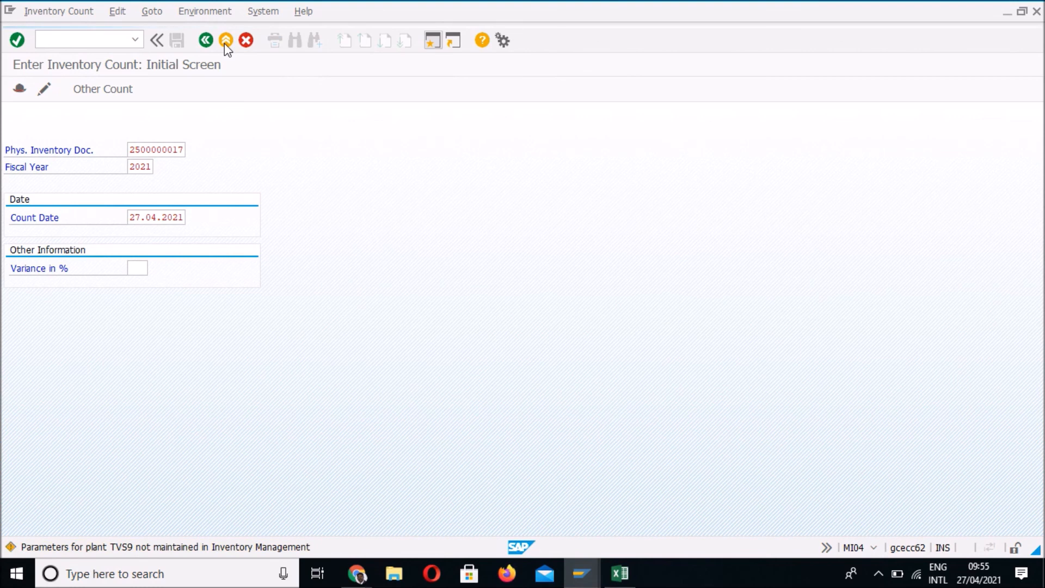
key("Return")
type("400")
key("Return")
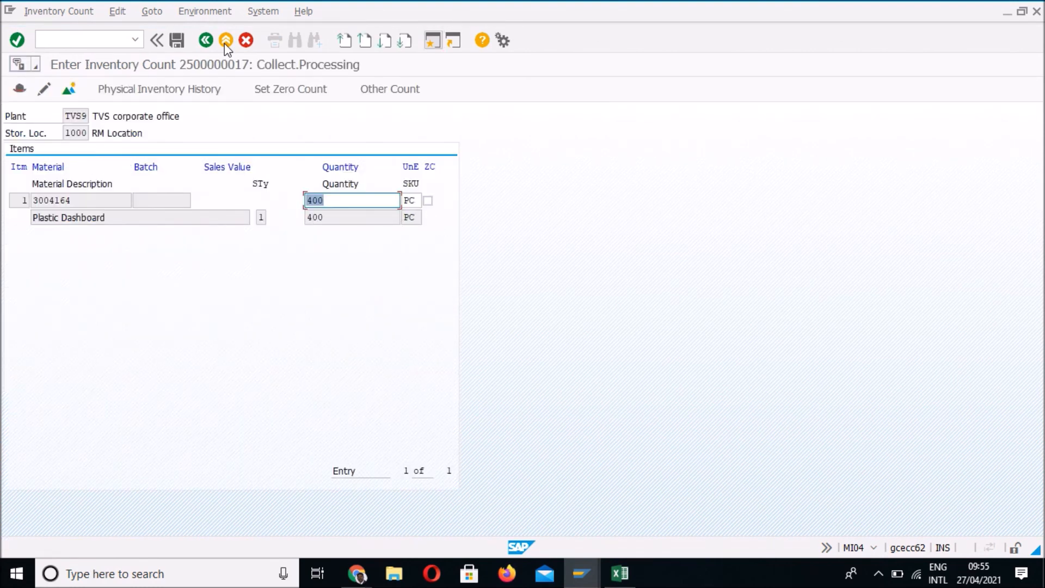
left_click(178, 41)
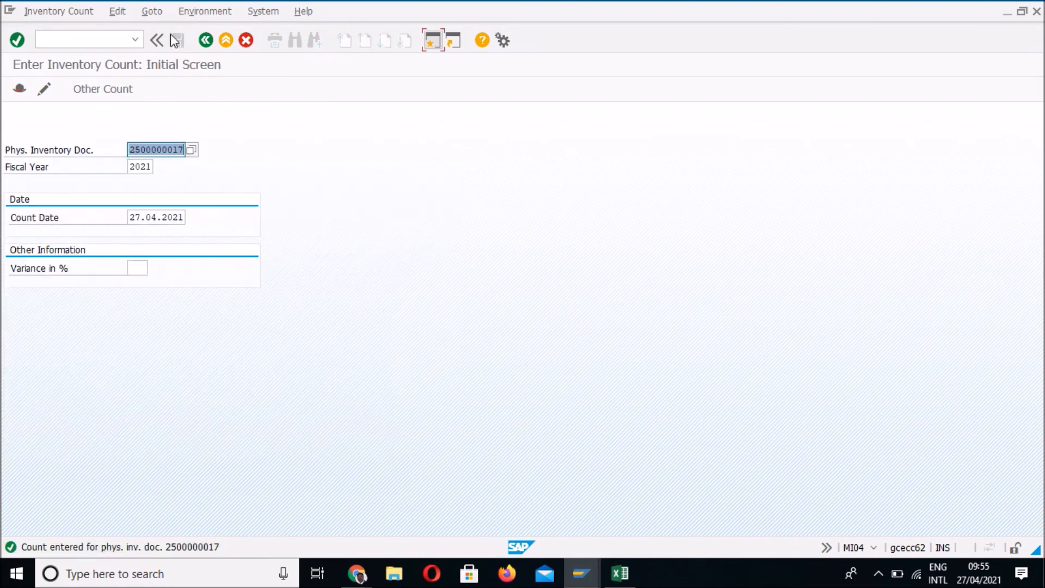
- Check the difference amount of material 3004164 with transaction MI07 and post the inventory difference
left_click(111, 36)
type("/nmi07")
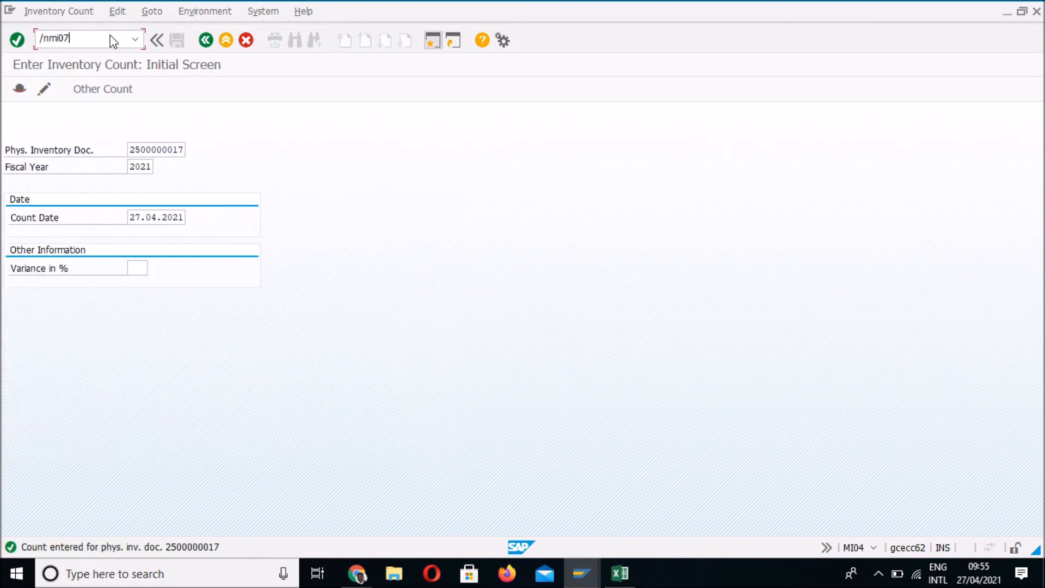
key("Return")
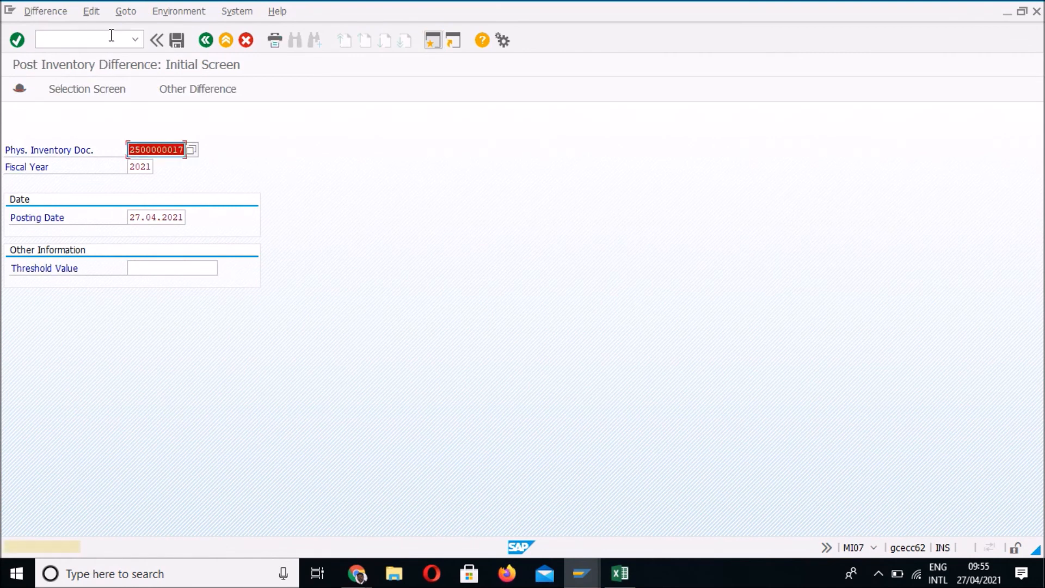
key("Return")
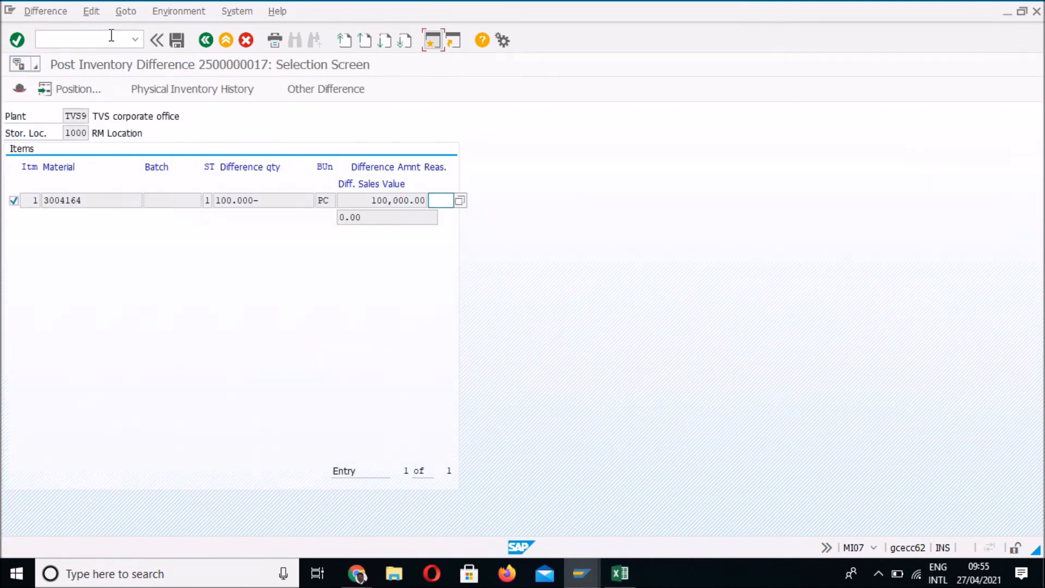
left_click_drag(354, 206, 427, 200)
left_click(427, 201)
left_click(179, 42)
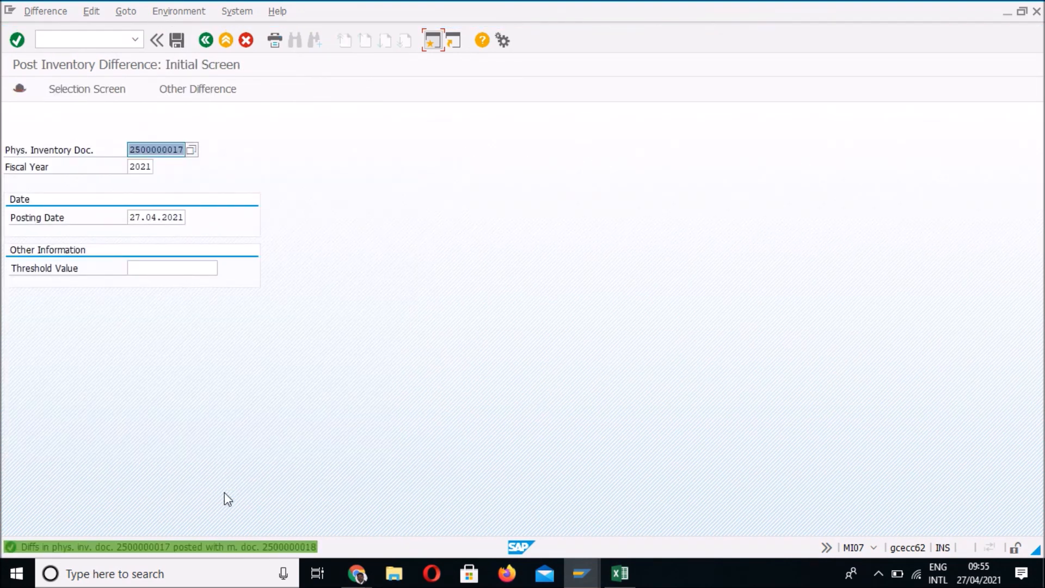
- Display the material document of the newly posted stock decrease with transaction MB03 and check its movement type
left_click(116, 39)
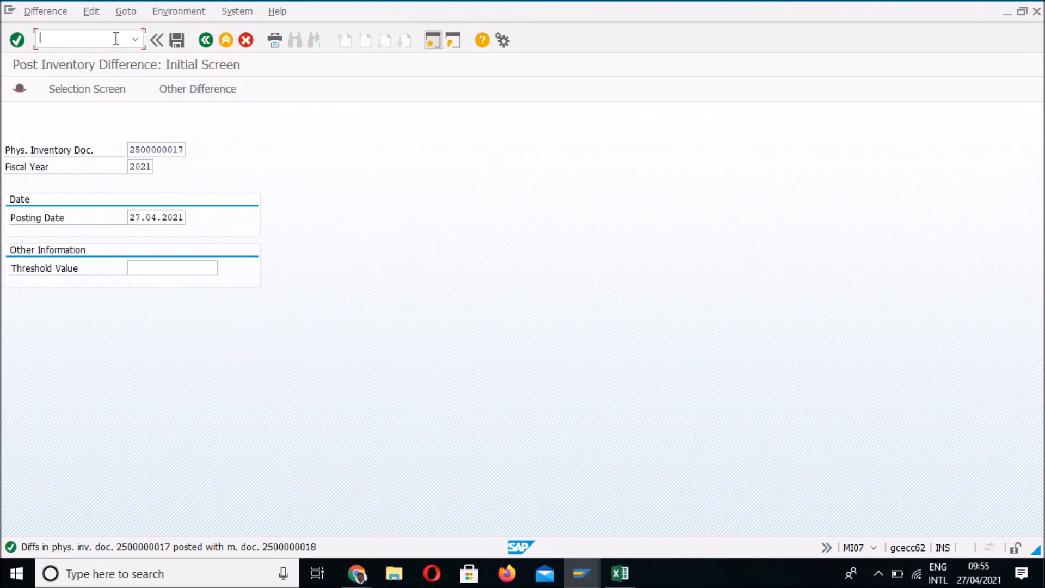
type("/nmb03")
key("Return")
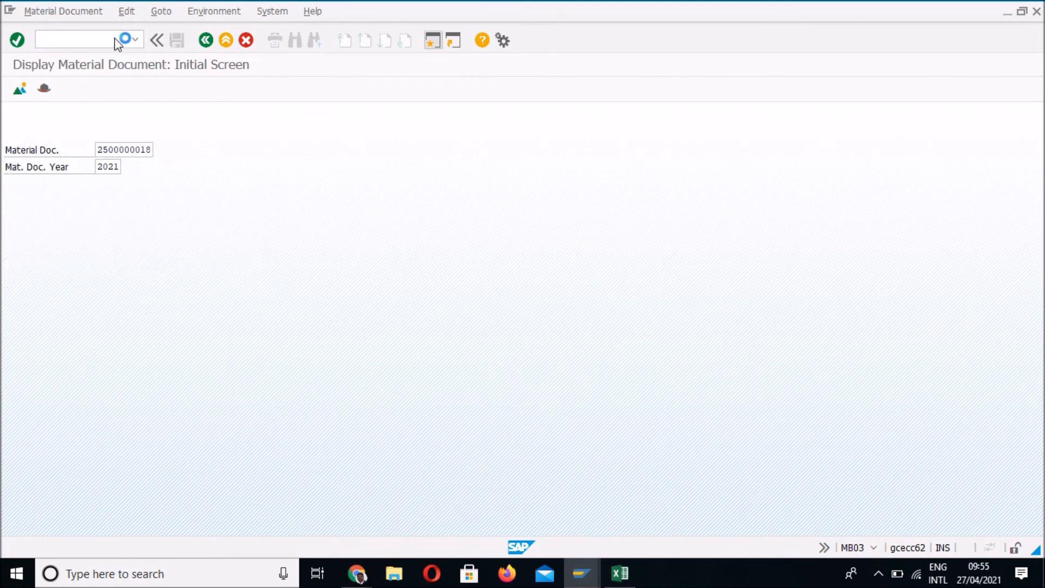
key("Return")
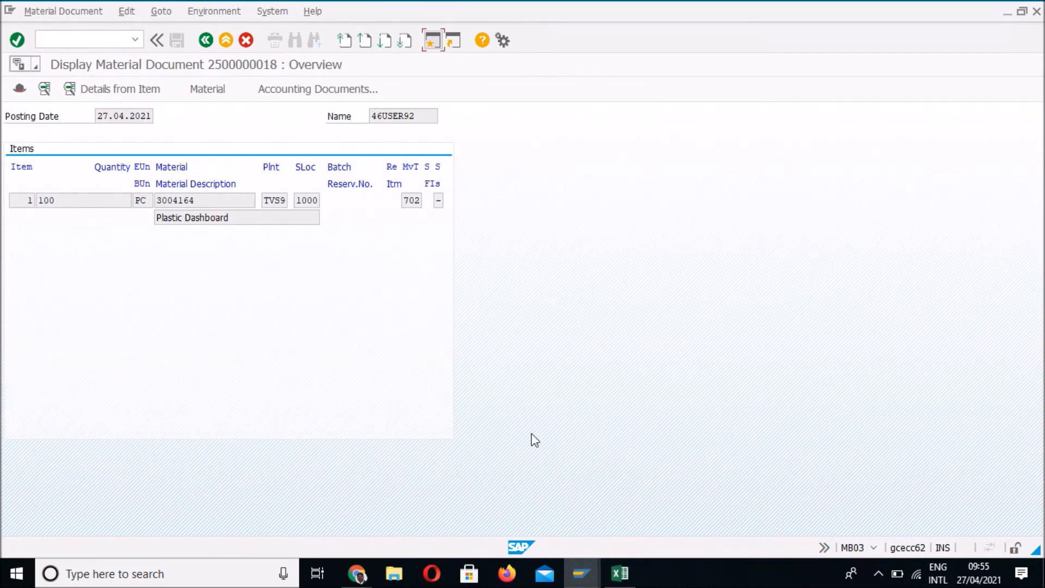
- Refresh the stock overview again and check the unrestricted stock of storage location 1000 following the stock decrease
mouse_move(592, 575)
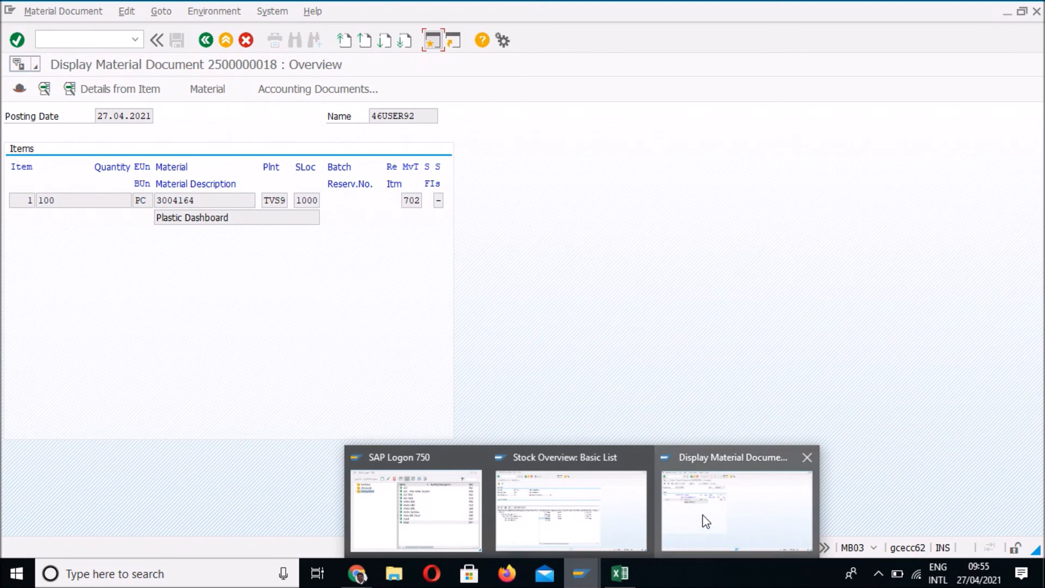
left_click(574, 521)
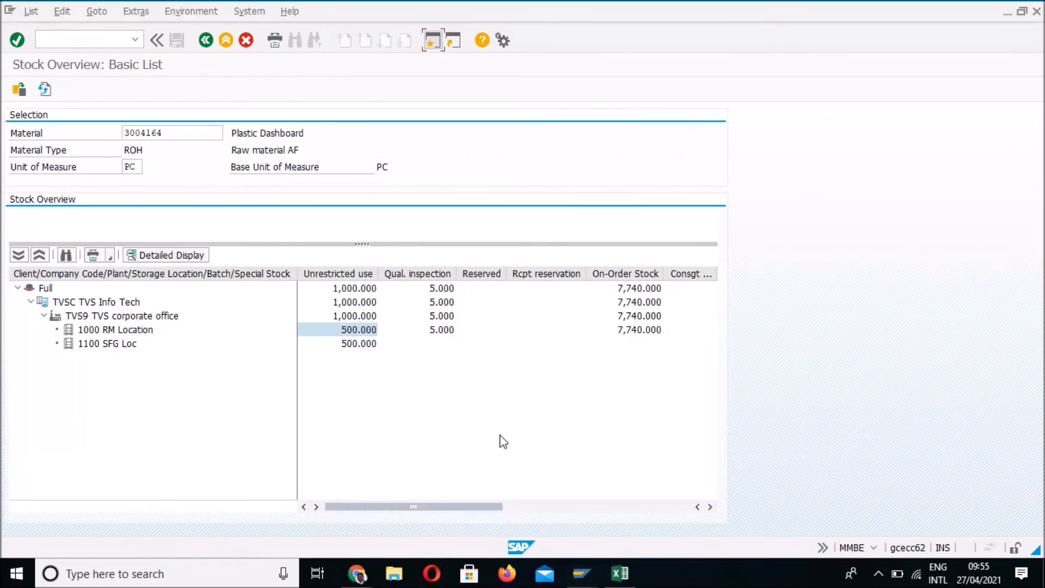
left_click(44, 90)
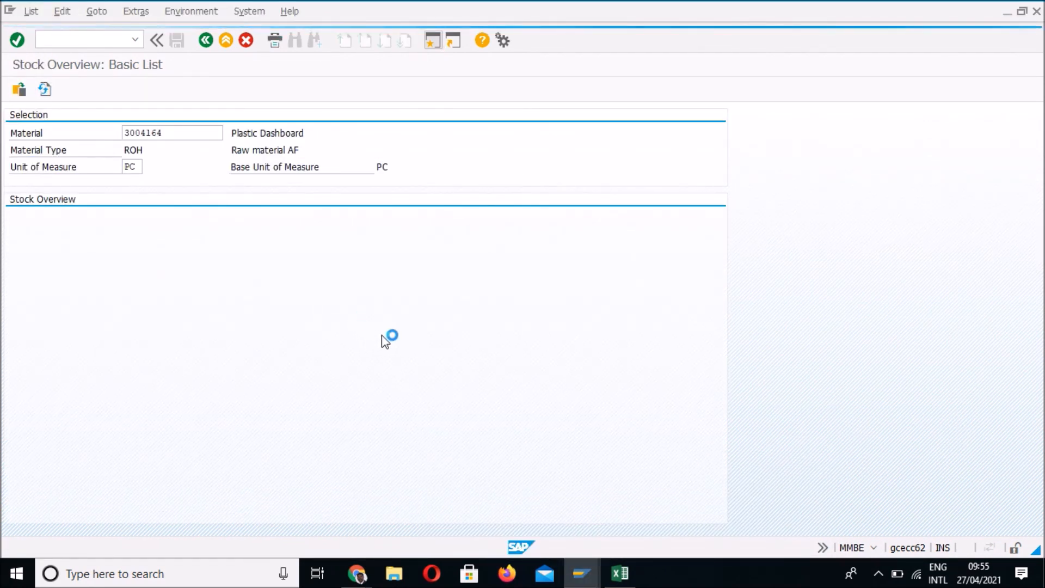
left_click(361, 330)
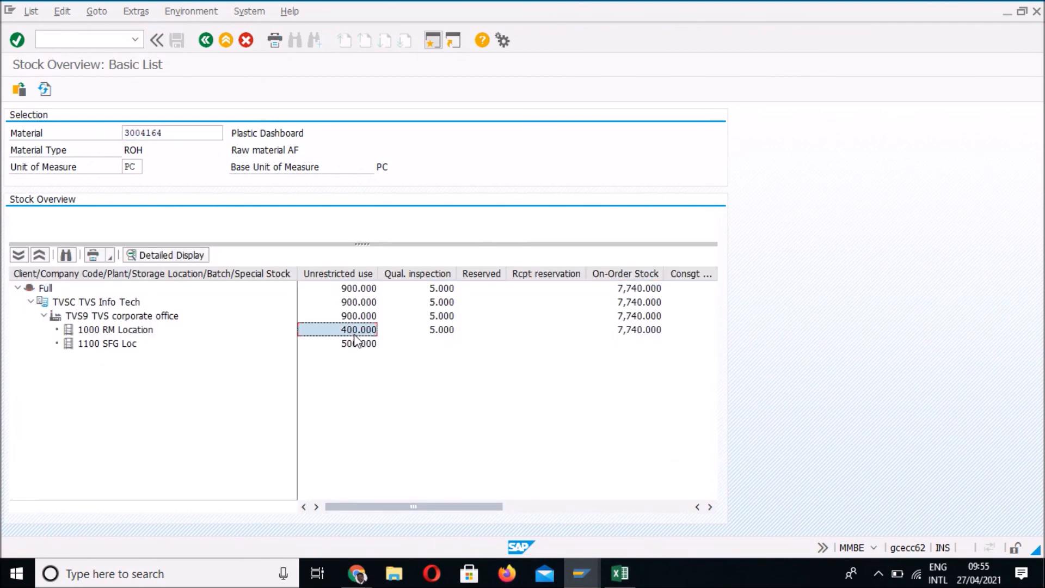